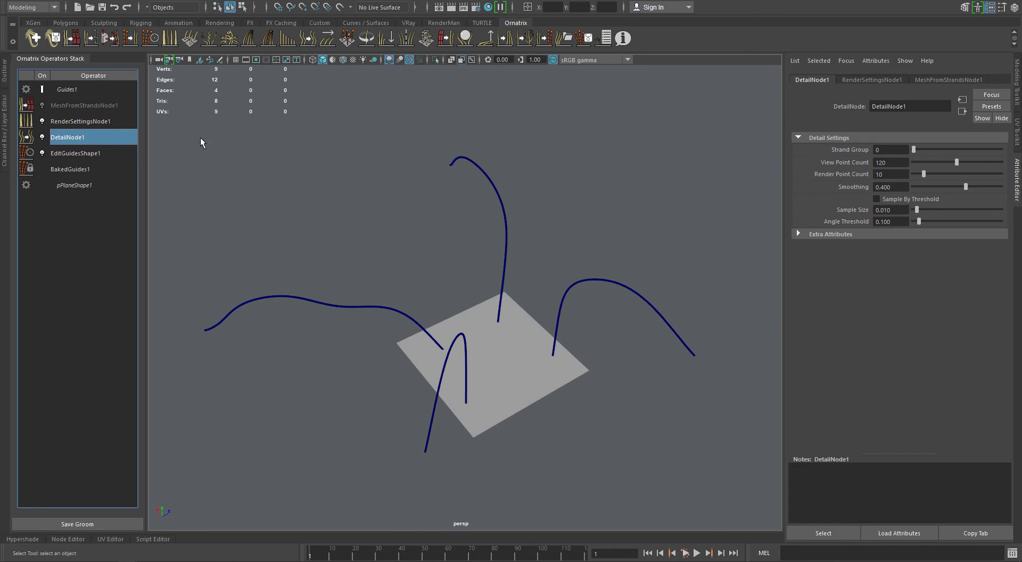
# Add a curl operator above the detail operator and set its noise amount and noise scale to 0.
pyautogui.click(229, 46)
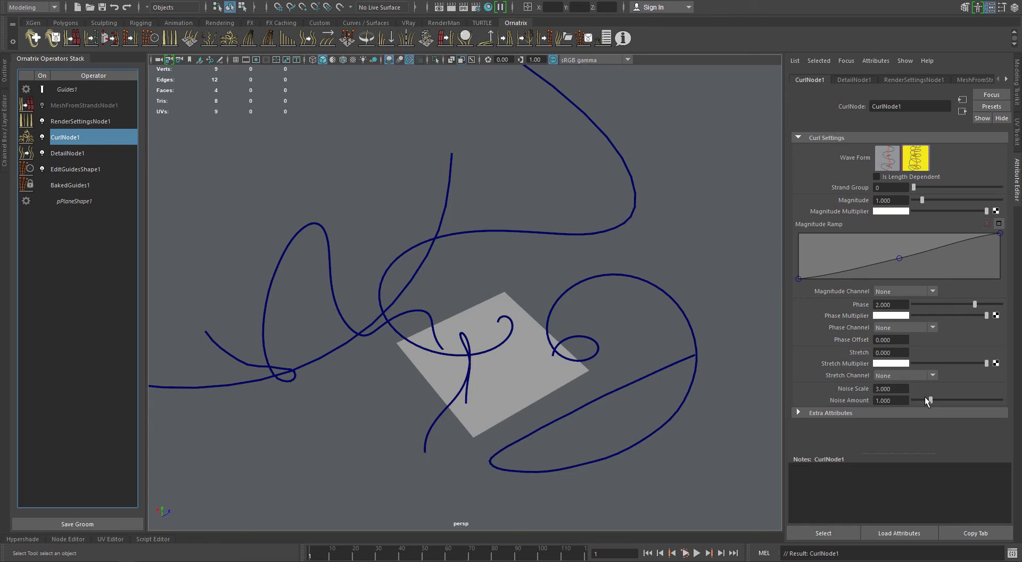
pyautogui.click(881, 400)
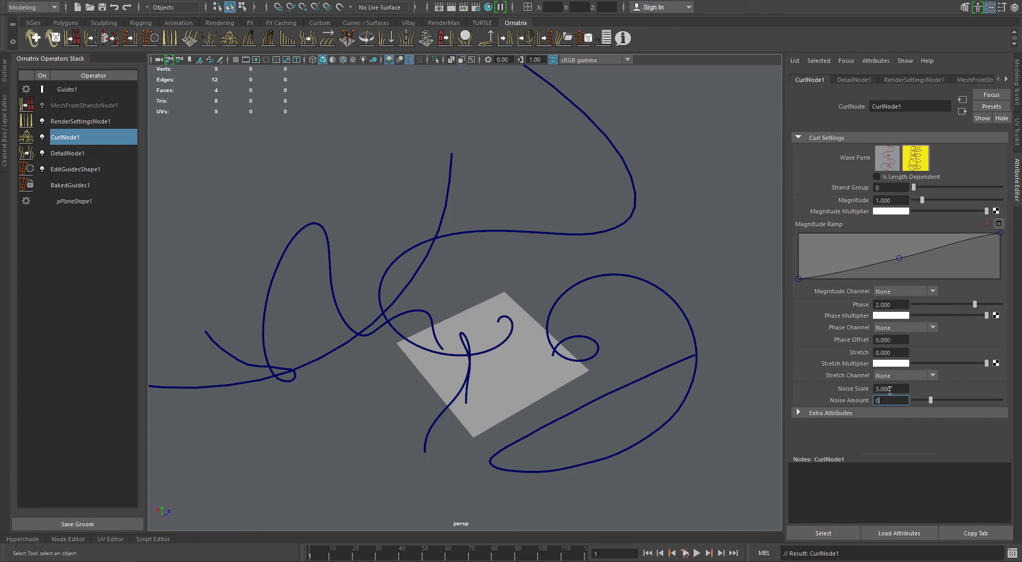
pyautogui.press('Return')
pyautogui.click(892, 389)
pyautogui.press('BackSpace')
pyautogui.press('BackSpace')
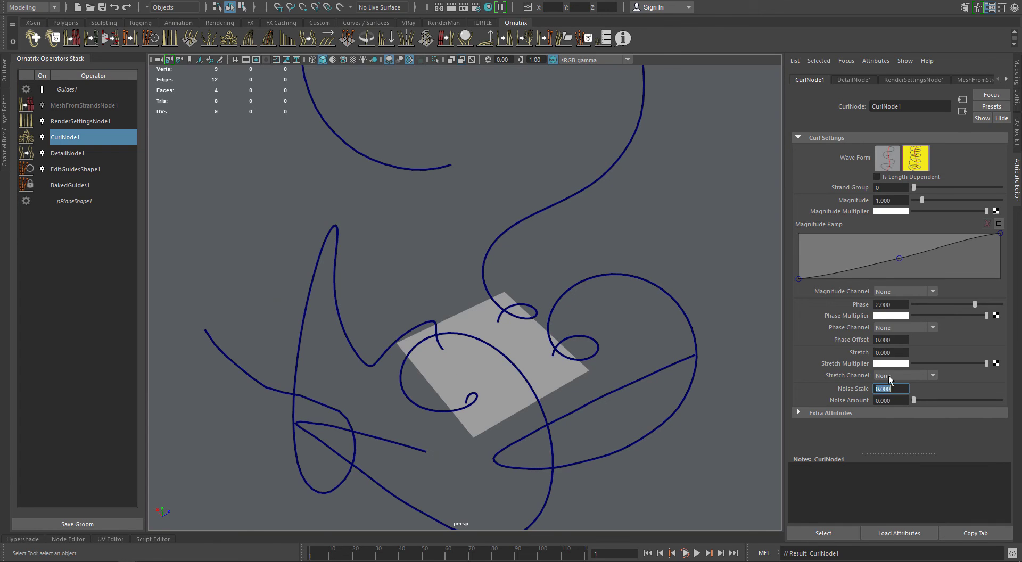
# Set the curl operator's phase to -5.8 and its magnitude to 0.4.
pyautogui.click(892, 305)
pyautogui.write('0')
pyautogui.press('Return')
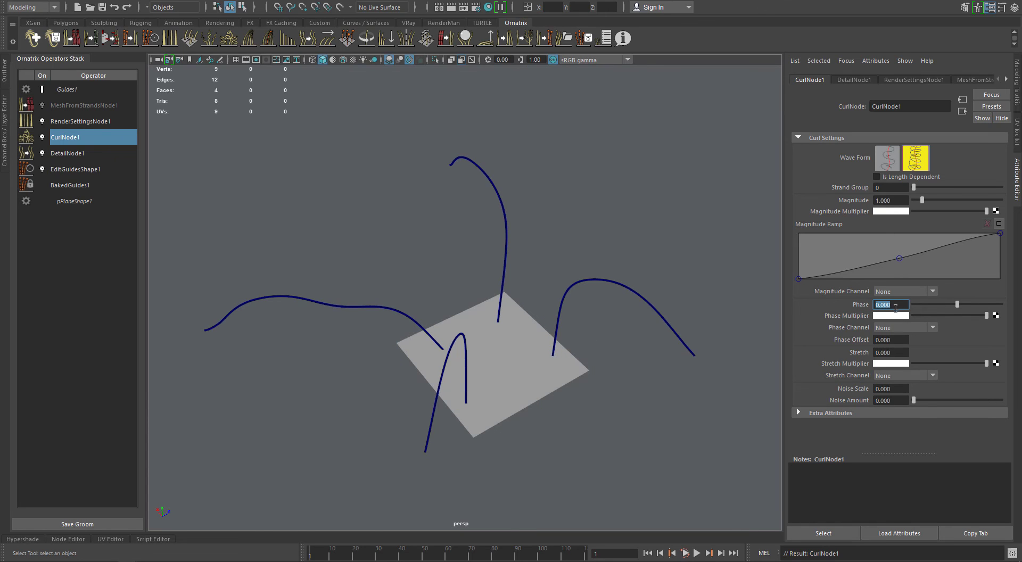
pyautogui.click(893, 339)
pyautogui.keyDown('ctrl'); pyautogui.moveTo(889, 304); pyautogui.dragTo(897, 308, button='middle'); pyautogui.keyUp('ctrl')
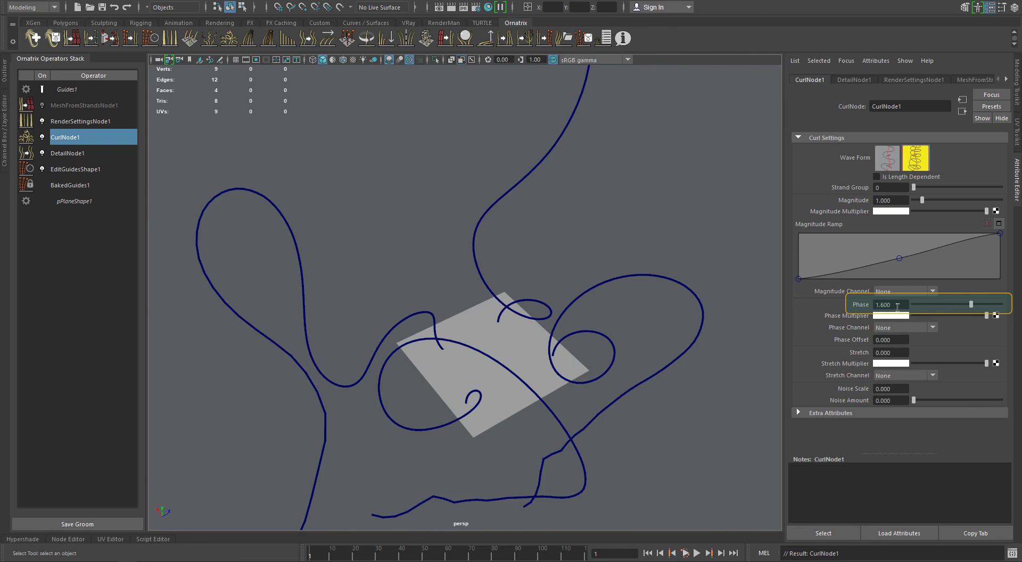
pyautogui.keyDown('ctrl'); pyautogui.moveTo(896, 307); pyautogui.dragTo(858, 304); pyautogui.keyUp('ctrl')
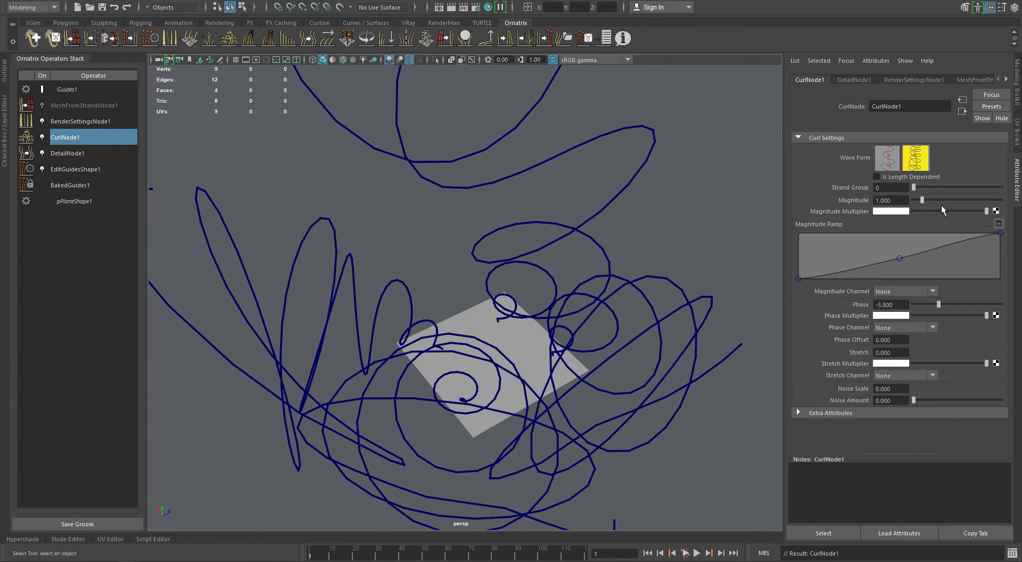
pyautogui.keyDown('ctrl'); pyautogui.moveTo(903, 201); pyautogui.dragTo(899, 207); pyautogui.keyUp('ctrl')
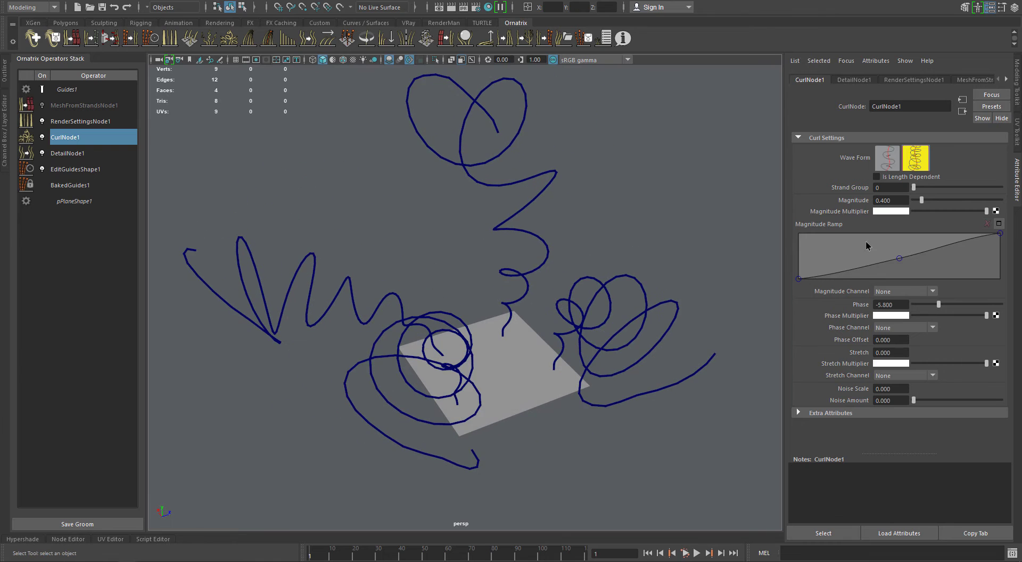
# Lower the curl's magnitude ramp to about 0.12 at its end and about 0.31 at its middle point, placed at 0.52.
pyautogui.moveTo(1000, 234); pyautogui.dragTo(1014, 276)
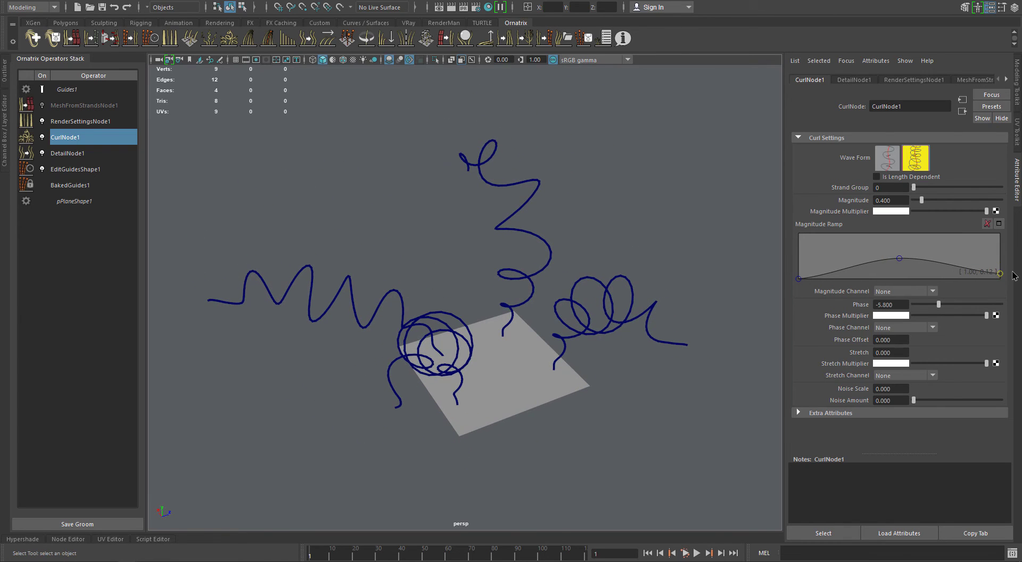
pyautogui.moveTo(898, 259); pyautogui.dragTo(903, 265)
pyautogui.keyDown('alt'); pyautogui.moveTo(498, 277); pyautogui.dragTo(556, 269); pyautogui.keyUp('alt')
pyautogui.keyDown('alt'); pyautogui.moveTo(556, 268); pyautogui.dragTo(562, 274, button='right'); pyautogui.keyUp('alt')
pyautogui.keyDown('alt'); pyautogui.moveTo(562, 274); pyautogui.dragTo(572, 276); pyautogui.keyUp('alt')
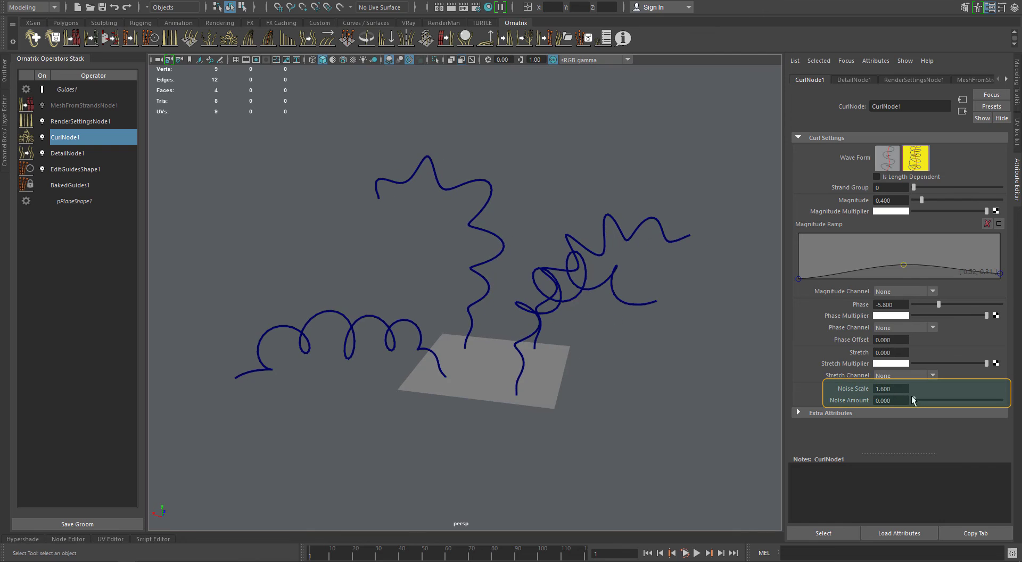
# Set the curl's noise scale to 3 and noise amount to 0.223, and nudge the magnitude ramp's middle point slightly up.
pyautogui.moveTo(914, 400); pyautogui.dragTo(894, 388)
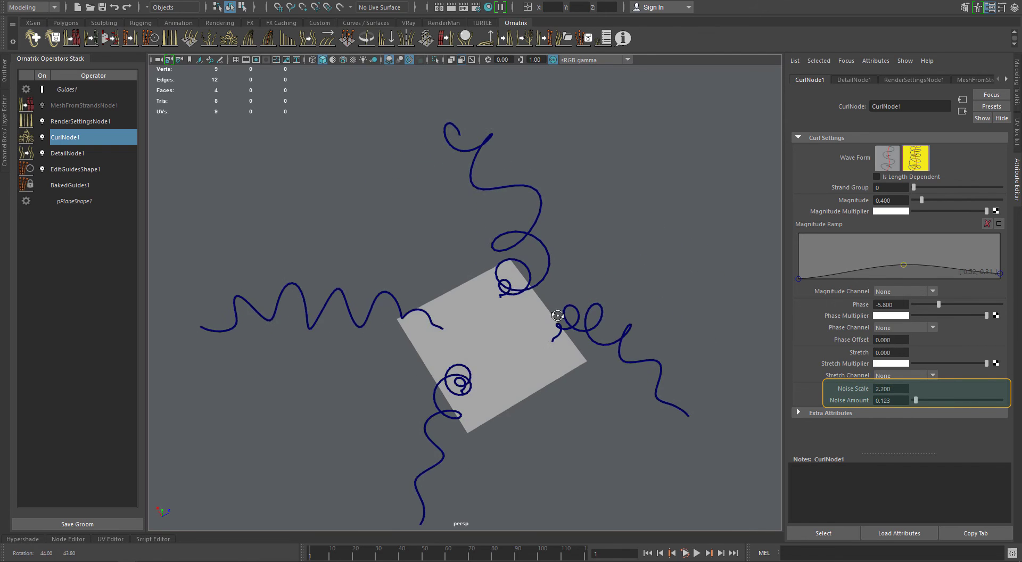
pyautogui.keyDown('alt'); pyautogui.moveTo(554, 317); pyautogui.dragTo(565, 320, button='right'); pyautogui.keyUp('alt')
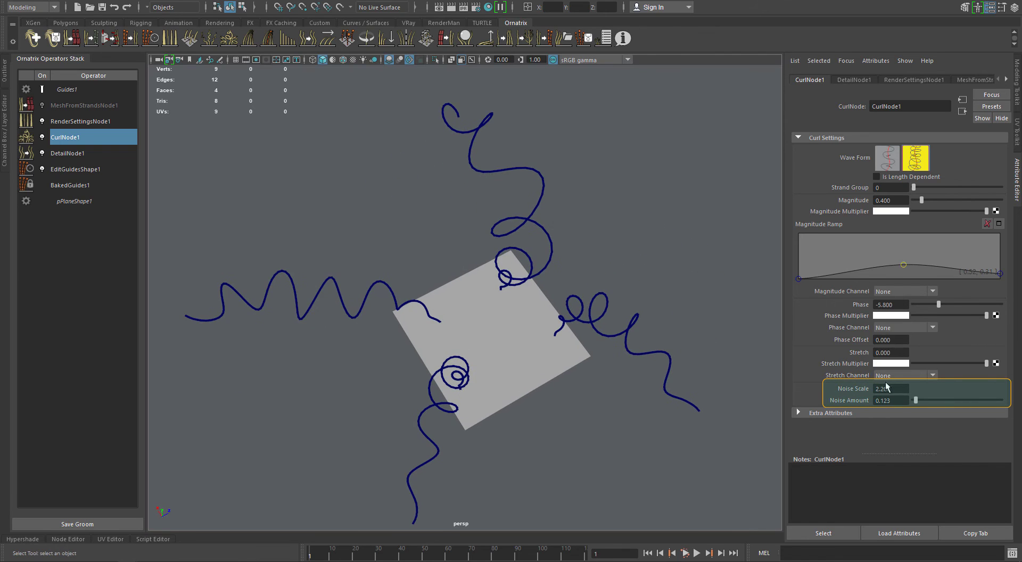
pyautogui.moveTo(884, 388)
pyautogui.keyDown('ctrl'); pyautogui.mouseDown()
pyautogui.moveTo(895, 387)
pyautogui.moveTo(892, 400)
pyautogui.moveTo(876, 388)
pyautogui.mouseUp(); pyautogui.keyUp('ctrl')
pyautogui.write('3')
pyautogui.press('Return')
pyautogui.keyDown('alt'); pyautogui.moveTo(564, 410); pyautogui.dragTo(497, 337); pyautogui.keyUp('alt')
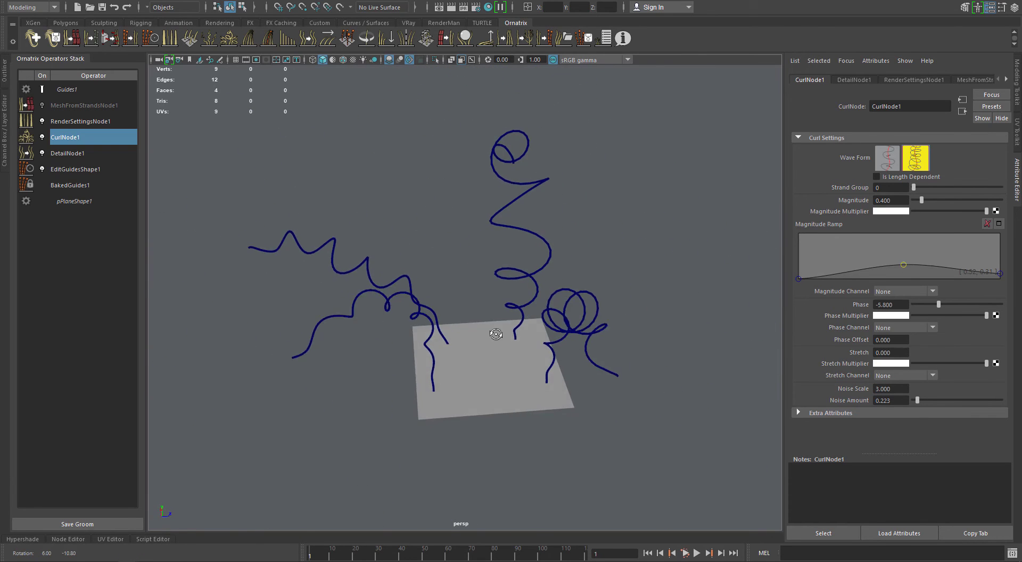
pyautogui.keyDown('alt'); pyautogui.moveTo(497, 337); pyautogui.dragTo(511, 279, button='middle'); pyautogui.keyUp('alt')
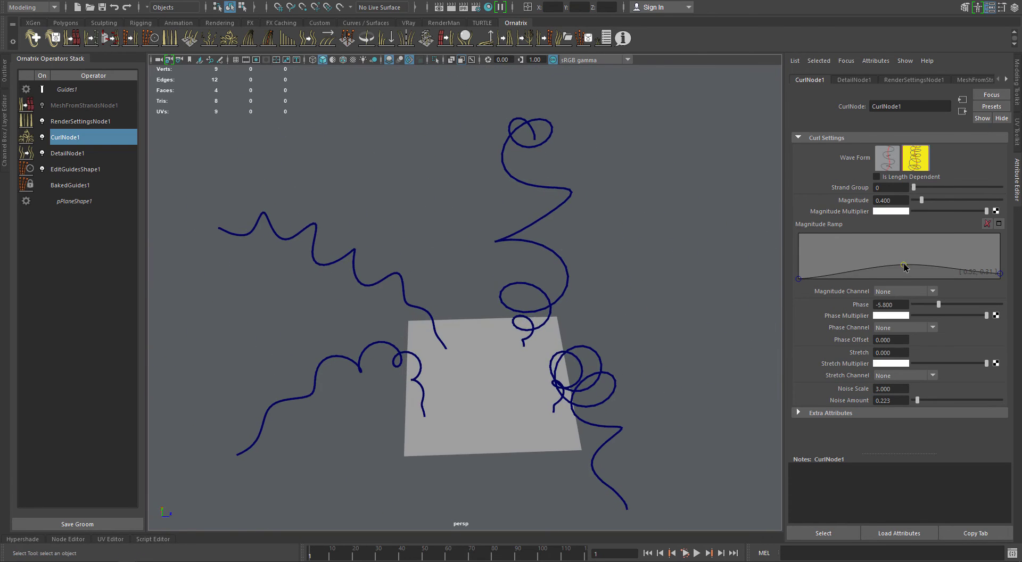
pyautogui.moveTo(904, 266); pyautogui.dragTo(904, 265)
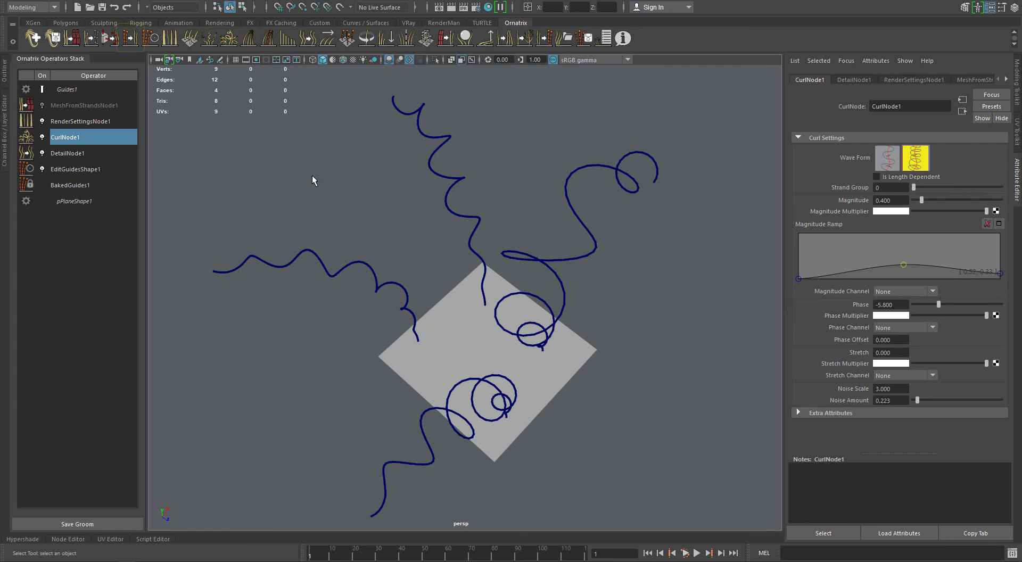
# Add a hair-from-guides operator above the curl operator and enable the MeshFromStrandsNode1 operator.
pyautogui.click(129, 44)
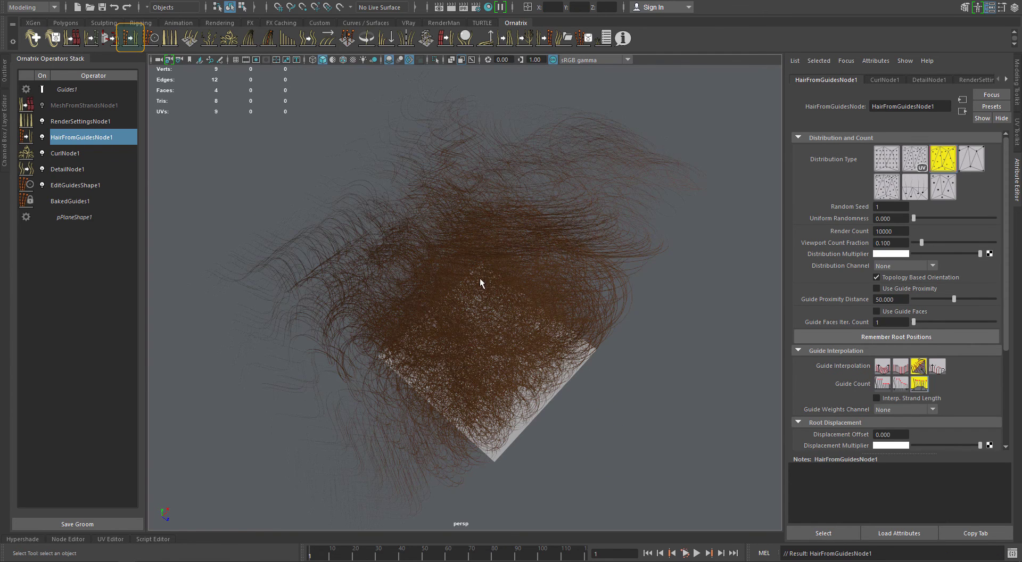
pyautogui.keyDown('alt'); pyautogui.moveTo(480, 283); pyautogui.dragTo(513, 241); pyautogui.keyUp('alt')
pyautogui.click(42, 106)
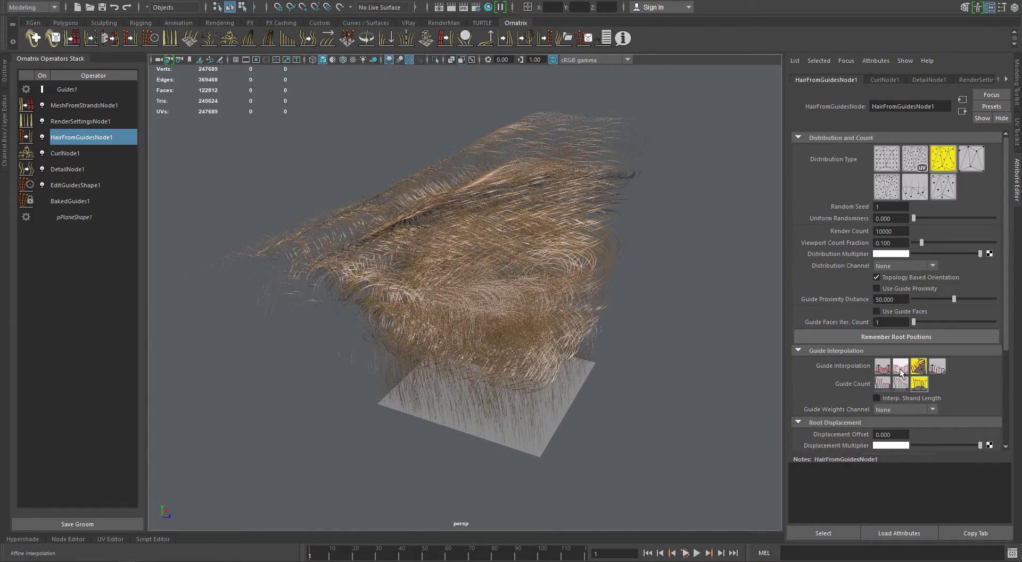
# Set the hair's guide interpolation to Affine and switch the guide count to its second option.
pyautogui.click(900, 367)
pyautogui.click(899, 384)
pyautogui.keyDown('alt'); pyautogui.moveTo(580, 325); pyautogui.dragTo(567, 262); pyautogui.keyUp('alt')
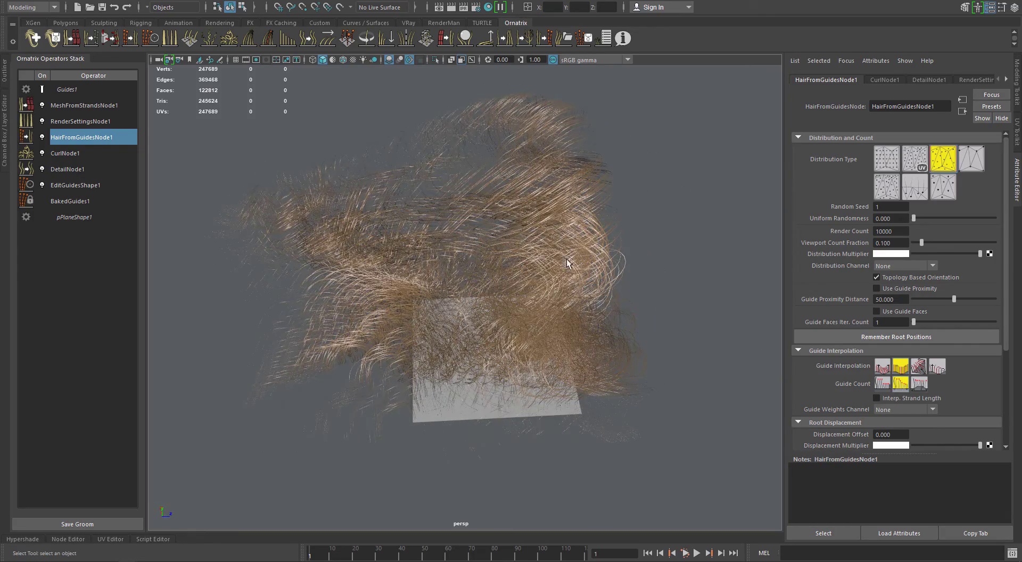
# Add a guide cluster operator above the hair-from-guides operator and set its cluster ramp's start point to 1.00.
pyautogui.click(270, 42)
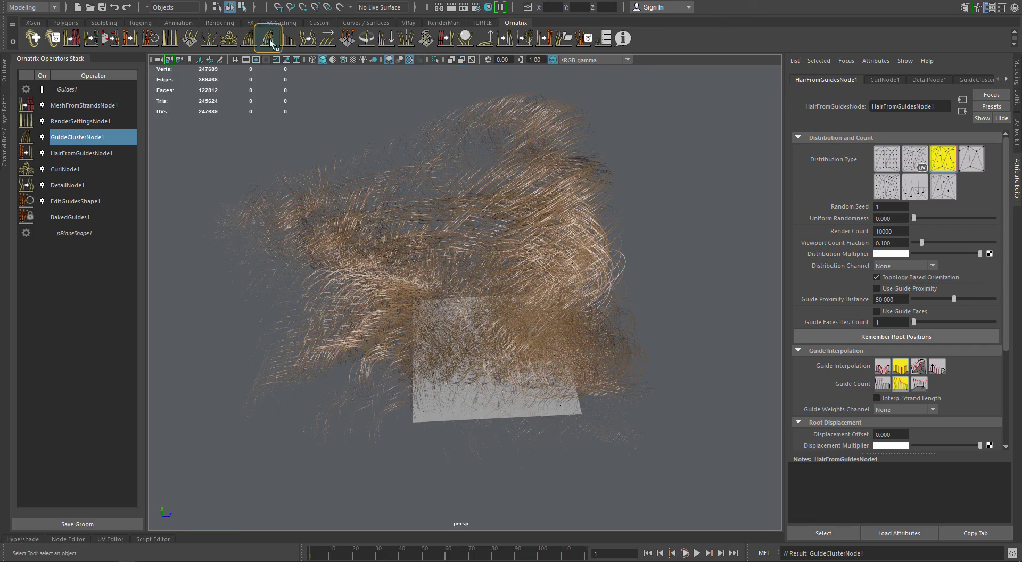
pyautogui.keyDown('alt'); pyautogui.moveTo(577, 248); pyautogui.dragTo(671, 210); pyautogui.keyUp('alt')
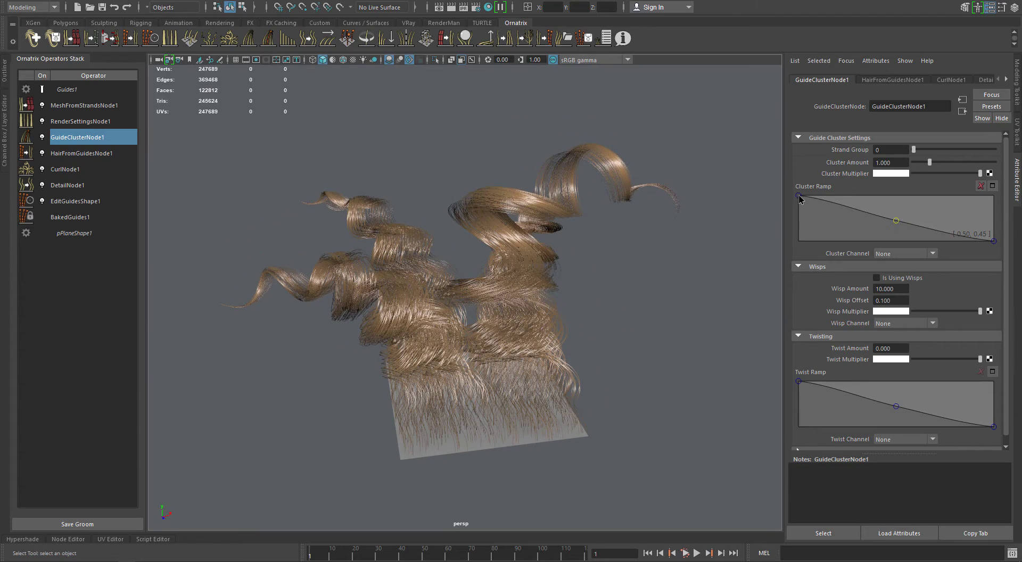
pyautogui.moveTo(799, 200); pyautogui.dragTo(797, 191)
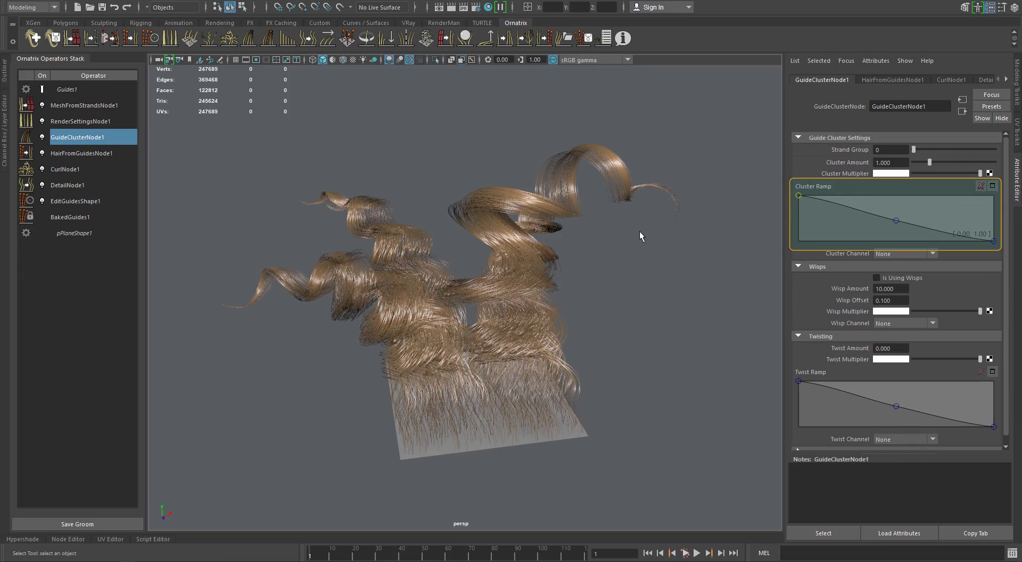
pyautogui.keyDown('alt'); pyautogui.moveTo(642, 236); pyautogui.dragTo(692, 250); pyautogui.keyUp('alt')
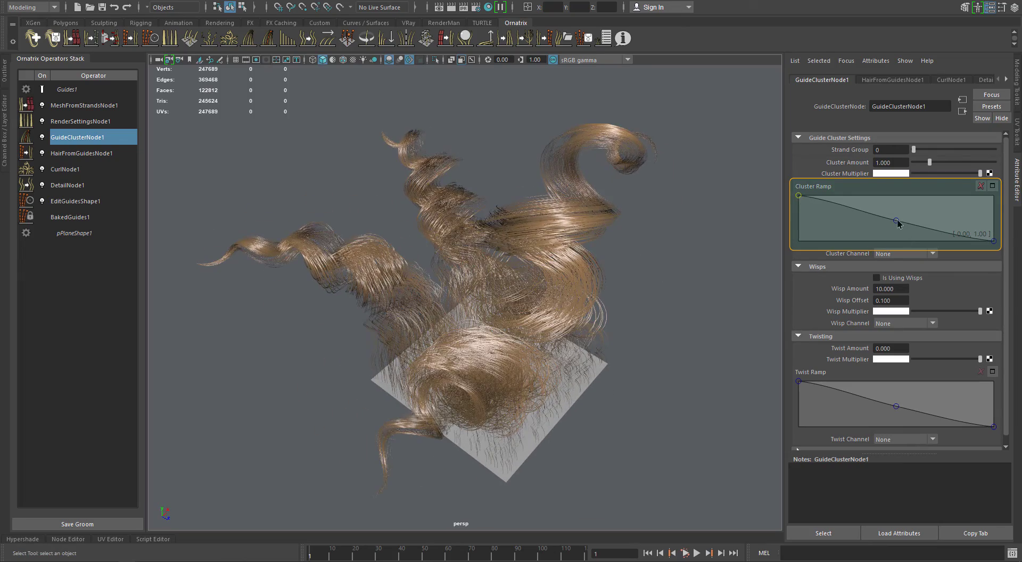
# Move the cluster ramp's middle point to about 0.19 at position 0.40 to tighten the clumps.
pyautogui.moveTo(896, 224); pyautogui.dragTo(893, 230)
pyautogui.keyDown('alt'); pyautogui.moveTo(655, 237); pyautogui.dragTo(612, 239); pyautogui.keyUp('alt')
pyautogui.moveTo(893, 230); pyautogui.dragTo(876, 232)
pyautogui.keyDown('alt'); pyautogui.moveTo(644, 252); pyautogui.dragTo(585, 240); pyautogui.keyUp('alt')
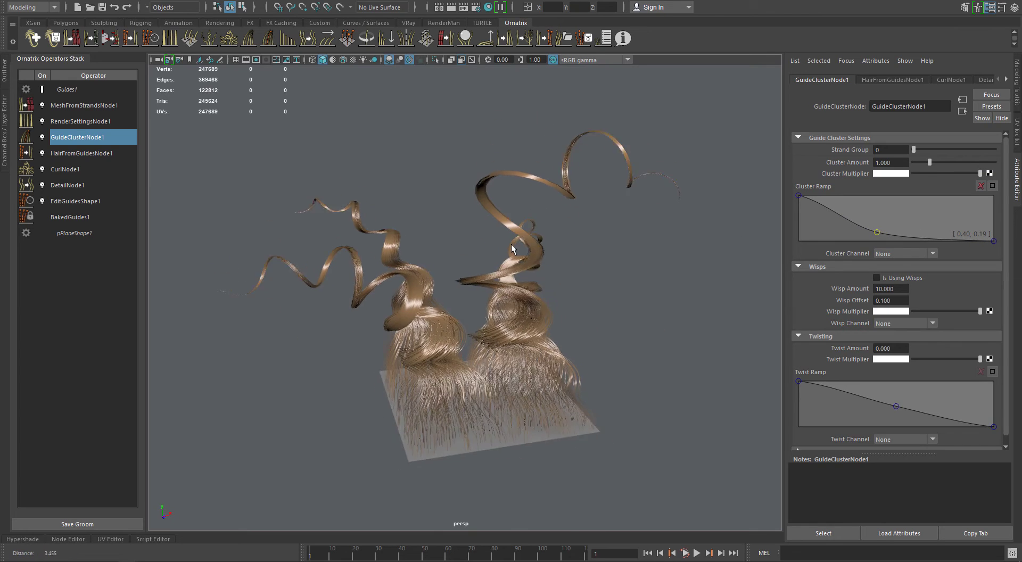
pyautogui.keyDown('alt'); pyautogui.moveTo(585, 240); pyautogui.dragTo(613, 243, button='right'); pyautogui.keyUp('alt')
pyautogui.keyDown('alt'); pyautogui.moveTo(613, 242); pyautogui.dragTo(632, 242, button='middle'); pyautogui.keyUp('alt')
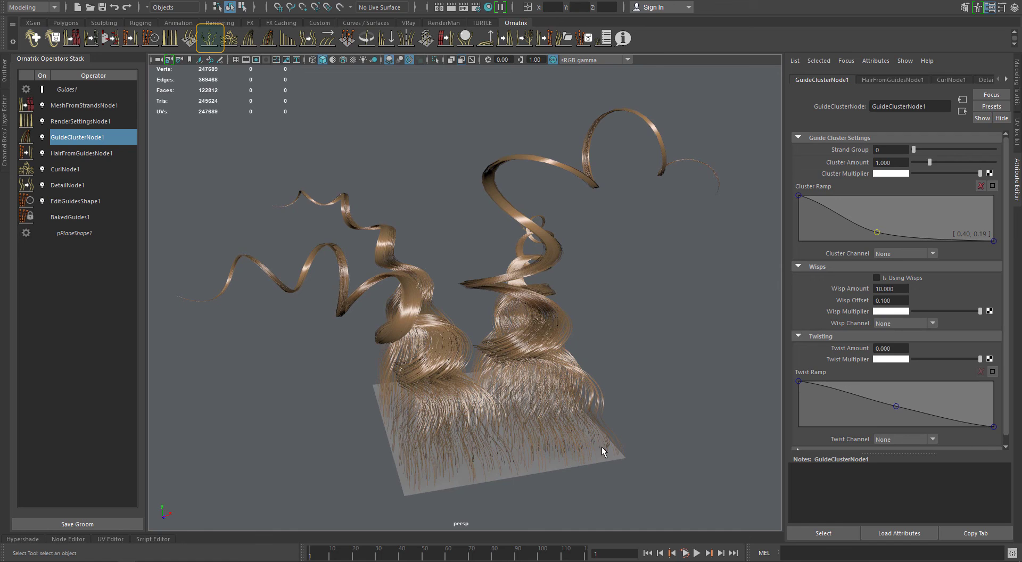
# Add a frizz operator above the guide cluster and lower its outlier amount to about 1.252.
pyautogui.click(212, 40)
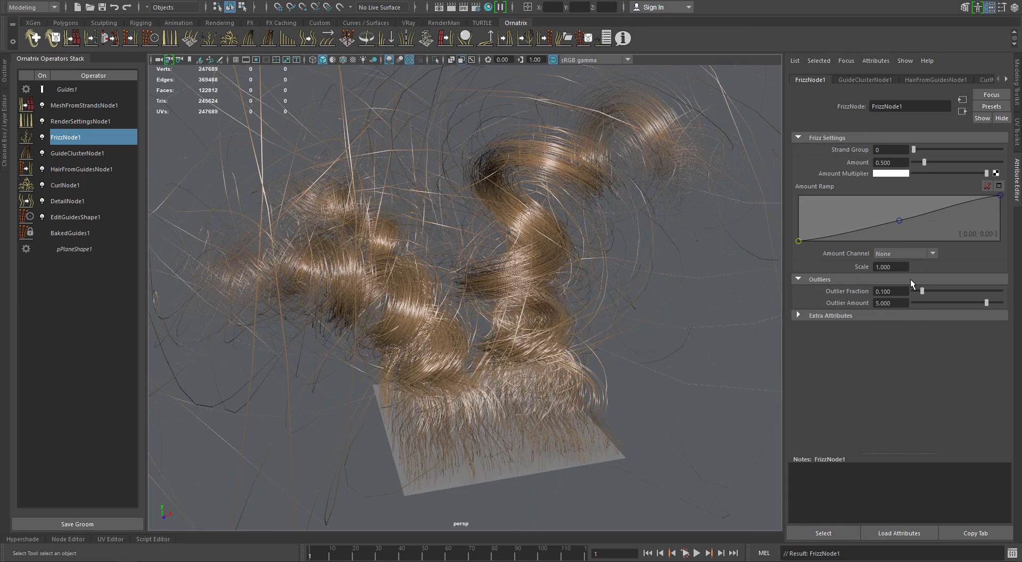
pyautogui.moveTo(985, 303); pyautogui.dragTo(930, 308)
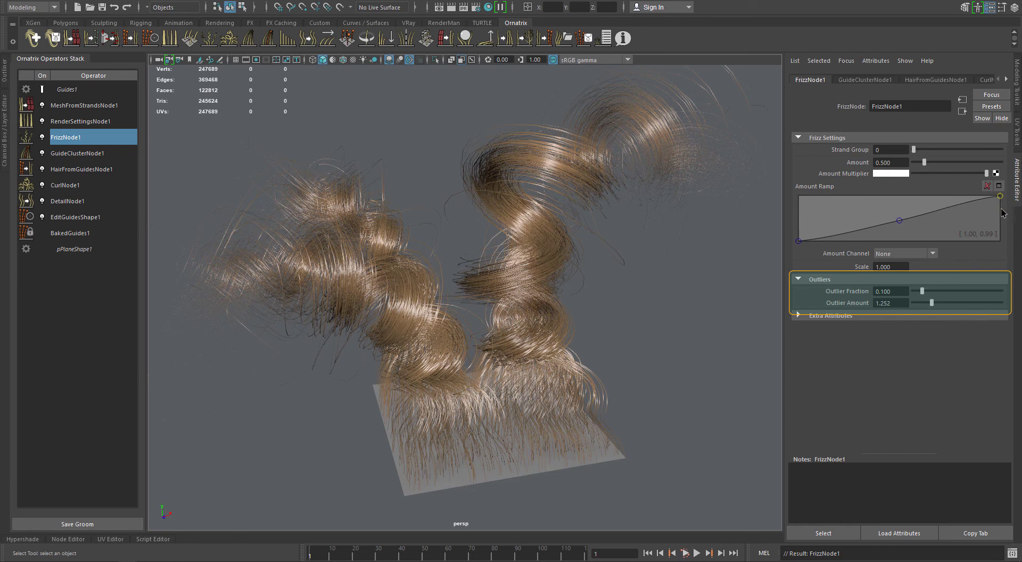
# Reshape the frizz amount ramp to slope from a raised root through about 0.22 at position 0.49 to about 0.05 at the tip.
pyautogui.moveTo(1002, 211); pyautogui.dragTo(1003, 262)
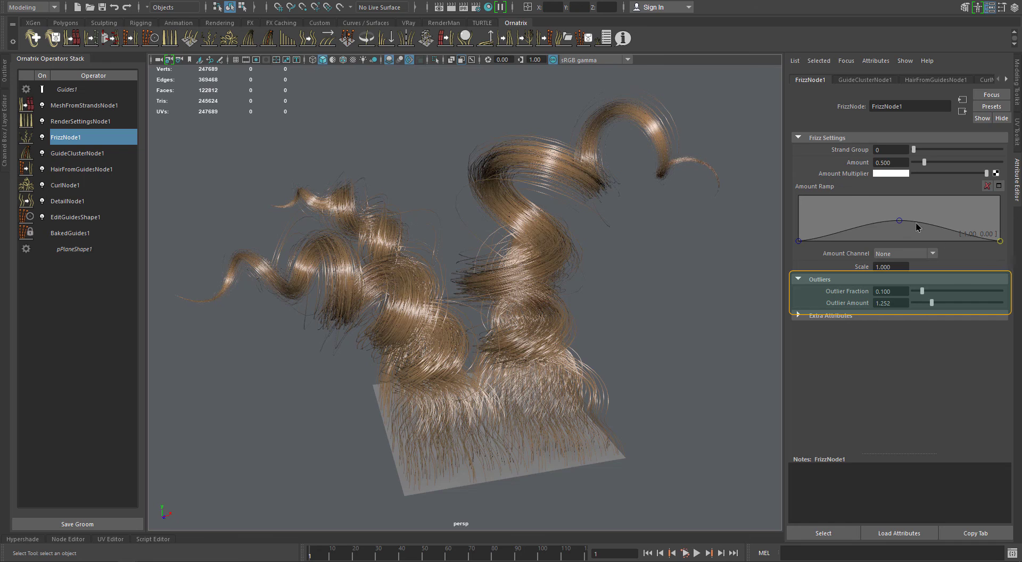
pyautogui.moveTo(797, 243); pyautogui.dragTo(793, 233)
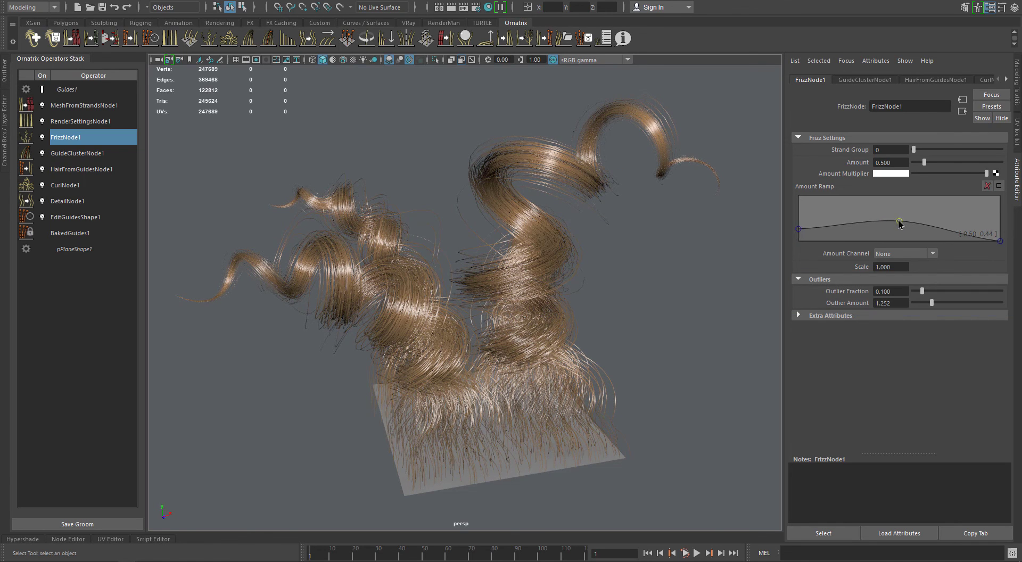
pyautogui.moveTo(898, 221); pyautogui.dragTo(898, 233)
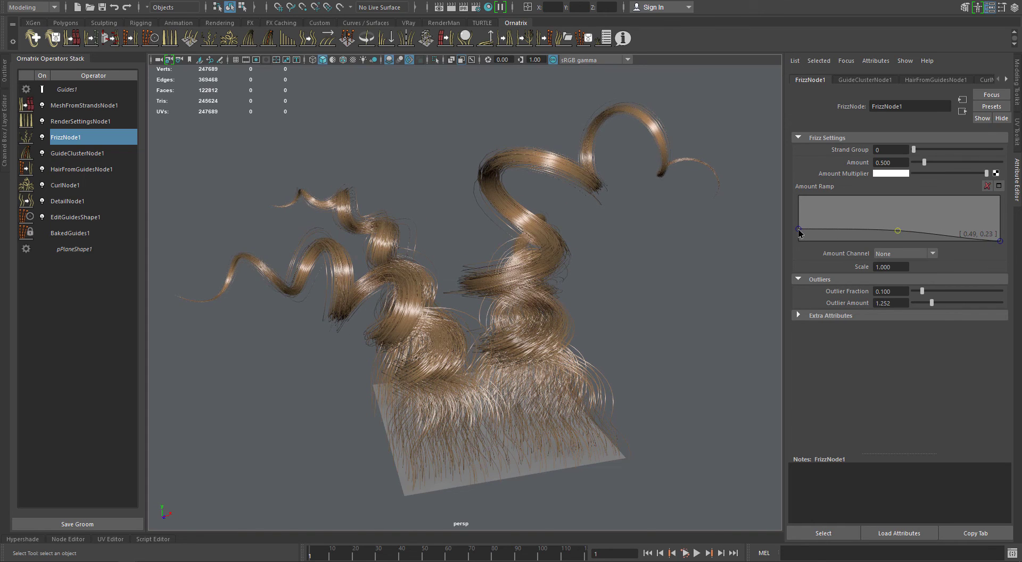
pyautogui.moveTo(796, 225); pyautogui.dragTo(797, 223)
pyautogui.moveTo(999, 241); pyautogui.dragTo(1000, 239)
pyautogui.moveTo(897, 230); pyautogui.dragTo(897, 231)
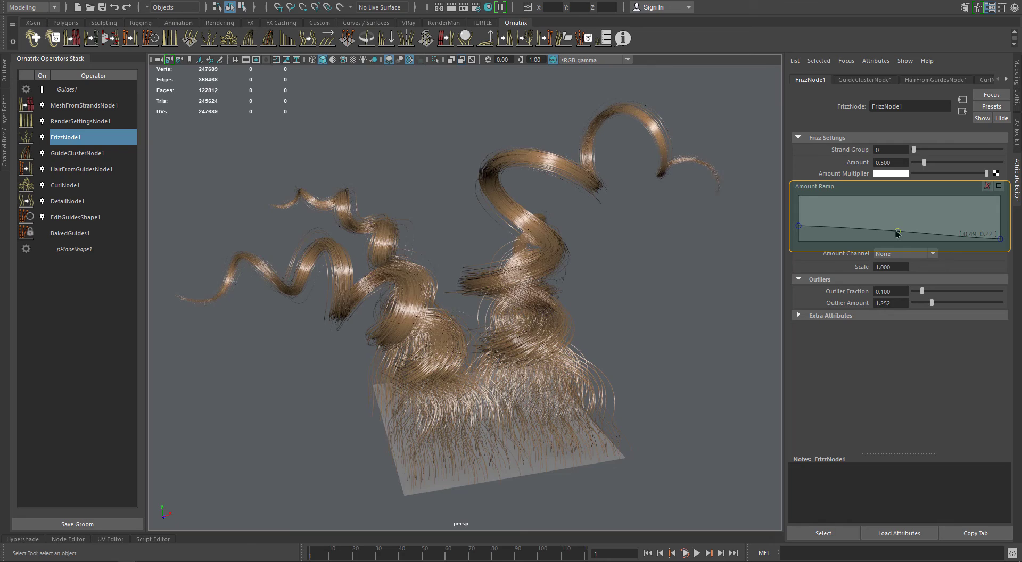
# Set the frizz outlier fraction to about 0.239, the outlier amount to about 0.479 and the scale to 3.4.
pyautogui.moveTo(932, 302)
pyautogui.mouseDown()
pyautogui.moveTo(909, 296)
pyautogui.moveTo(942, 290)
pyautogui.moveTo(933, 287)
pyautogui.mouseUp()
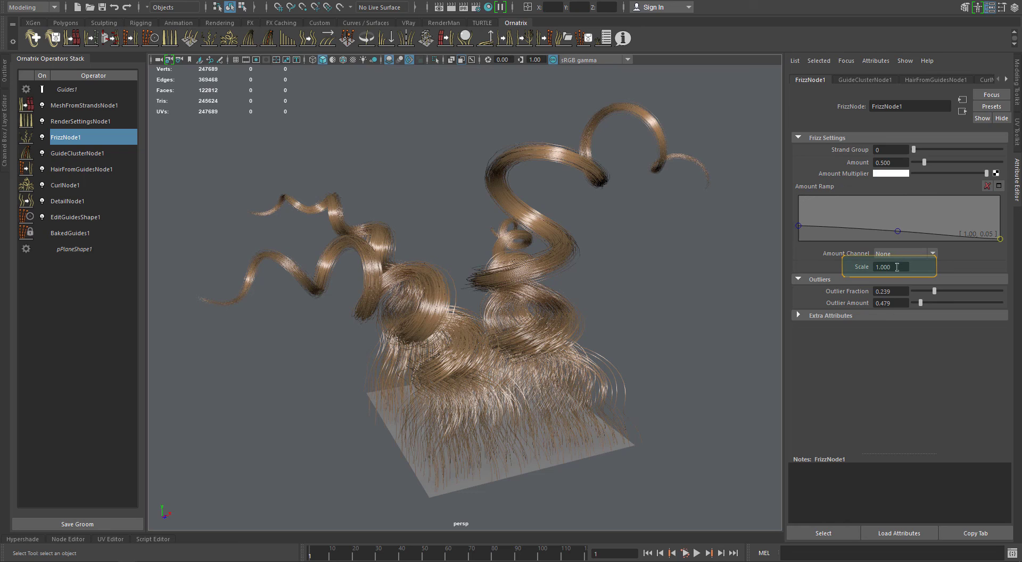
pyautogui.keyDown('ctrl'); pyautogui.moveTo(894, 267); pyautogui.dragTo(900, 268, button='middle'); pyautogui.keyUp('ctrl')
pyautogui.keyDown('ctrl'); pyautogui.moveTo(899, 268); pyautogui.dragTo(907, 269); pyautogui.keyUp('ctrl')
# Increase the frizz scale to 8.2 and raise the amount ramp's middle point to about 0.25.
pyautogui.keyDown('alt'); pyautogui.moveTo(714, 382); pyautogui.dragTo(625, 318); pyautogui.keyUp('alt')
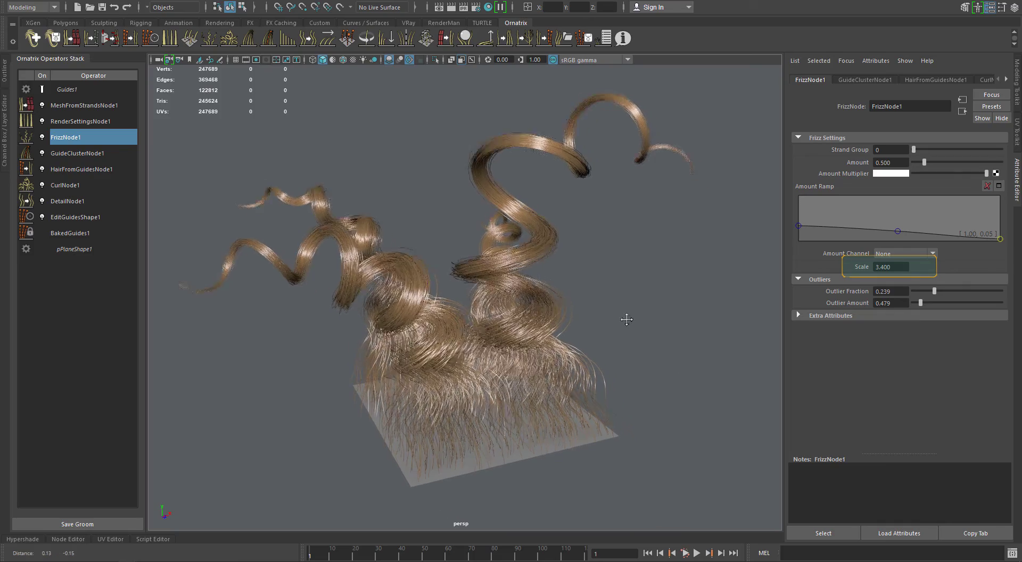
pyautogui.keyDown('alt'); pyautogui.moveTo(625, 318); pyautogui.dragTo(750, 428, button='right'); pyautogui.keyUp('alt')
pyautogui.keyDown('alt'); pyautogui.moveTo(751, 427); pyautogui.dragTo(528, 298, button='middle'); pyautogui.keyUp('alt')
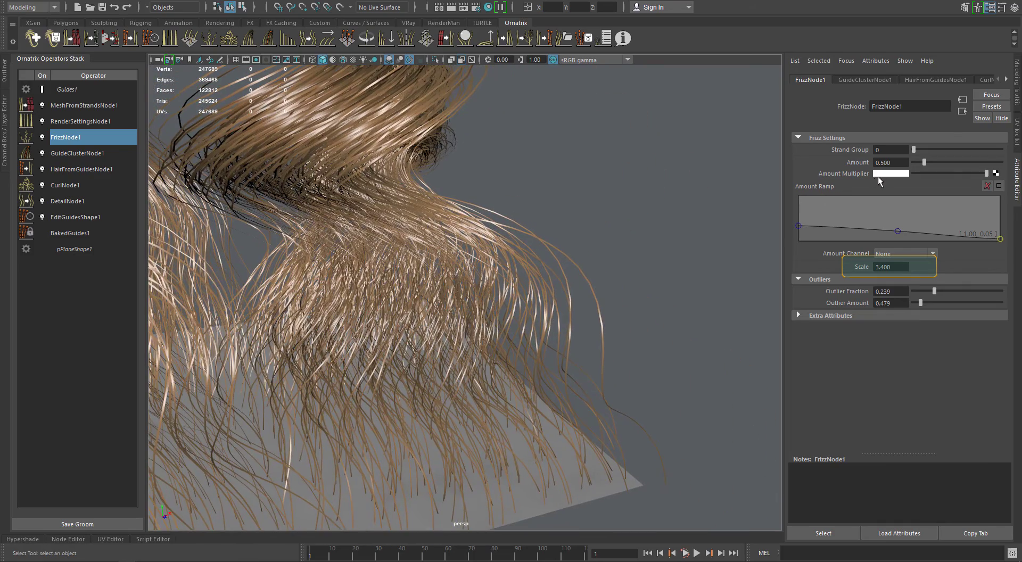
pyautogui.keyDown('ctrl'); pyautogui.moveTo(890, 267); pyautogui.dragTo(917, 269); pyautogui.keyUp('ctrl')
pyautogui.keyDown('alt'); pyautogui.moveTo(692, 330); pyautogui.dragTo(537, 288, button='right'); pyautogui.keyUp('alt')
pyautogui.keyDown('alt'); pyautogui.moveTo(537, 287); pyautogui.dragTo(623, 301); pyautogui.keyUp('alt')
pyautogui.click(898, 231)
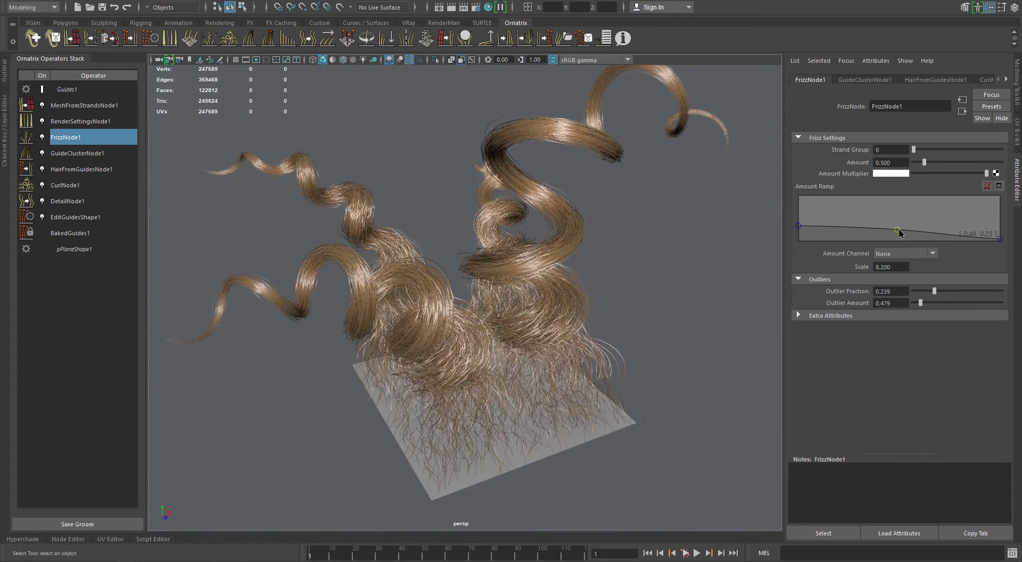
pyautogui.keyDown('alt'); pyautogui.moveTo(596, 268); pyautogui.dragTo(552, 248); pyautogui.keyUp('alt')
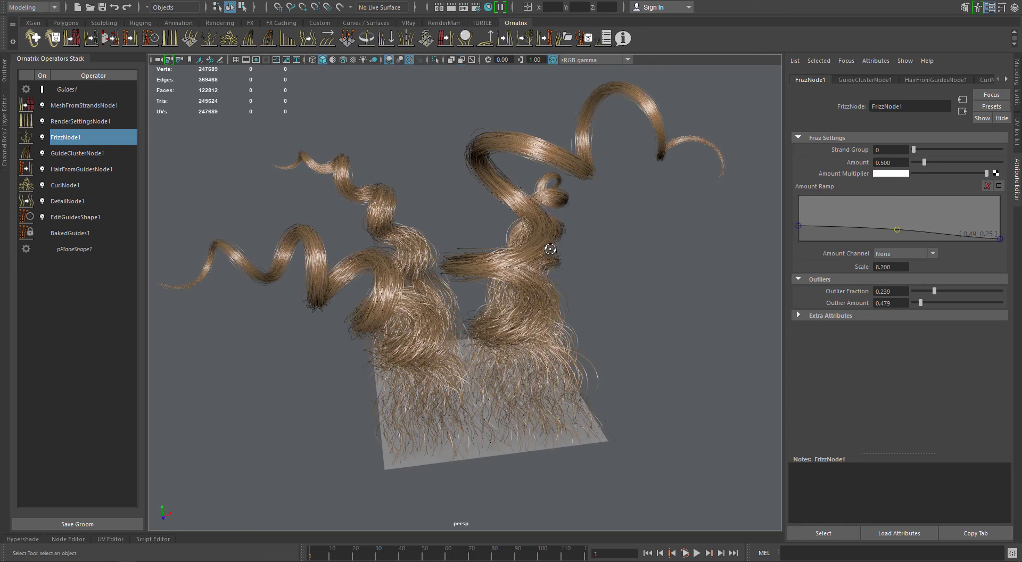
# Set the hair-from-guides operator's viewport count fraction to 0.5.
pyautogui.click(85, 169)
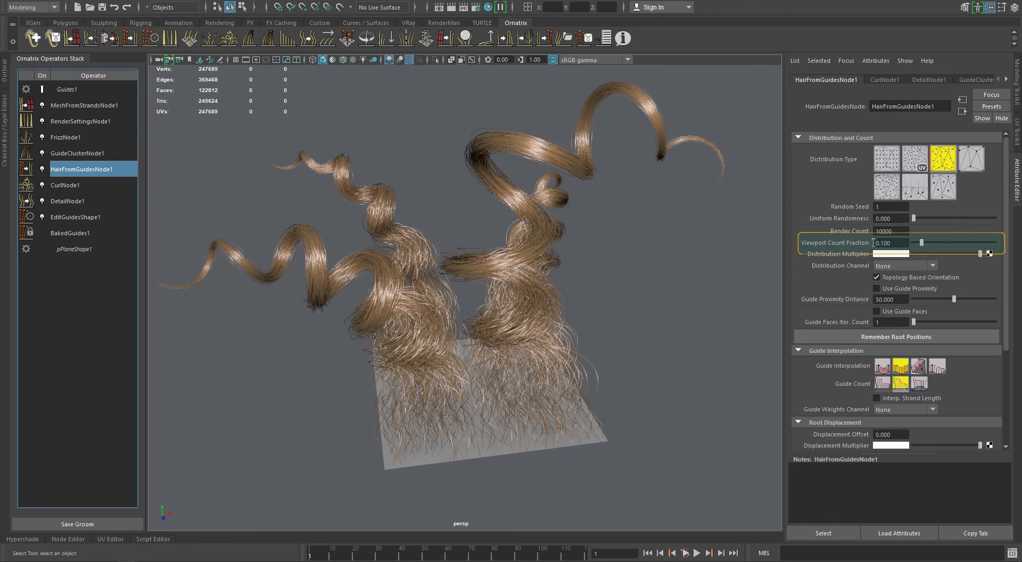
pyautogui.moveTo(896, 243); pyautogui.dragTo(883, 242)
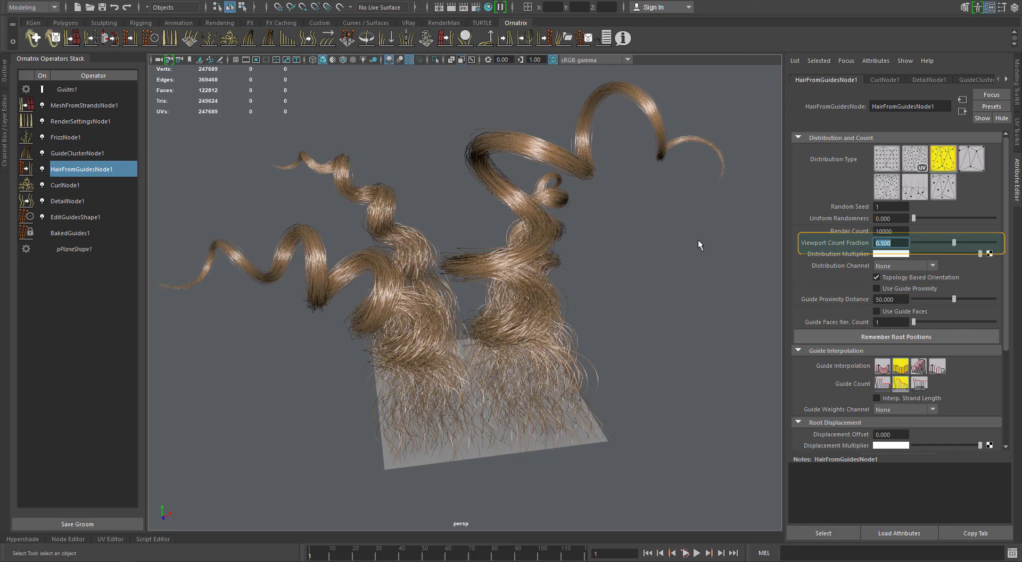
pyautogui.moveTo(581, 262)
pyautogui.keyDown('alt'); pyautogui.mouseDown()
pyautogui.moveTo(554, 242)
pyautogui.moveTo(634, 253)
pyautogui.moveTo(597, 266)
pyautogui.moveTo(572, 258)
pyautogui.mouseUp(); pyautogui.keyUp('alt')
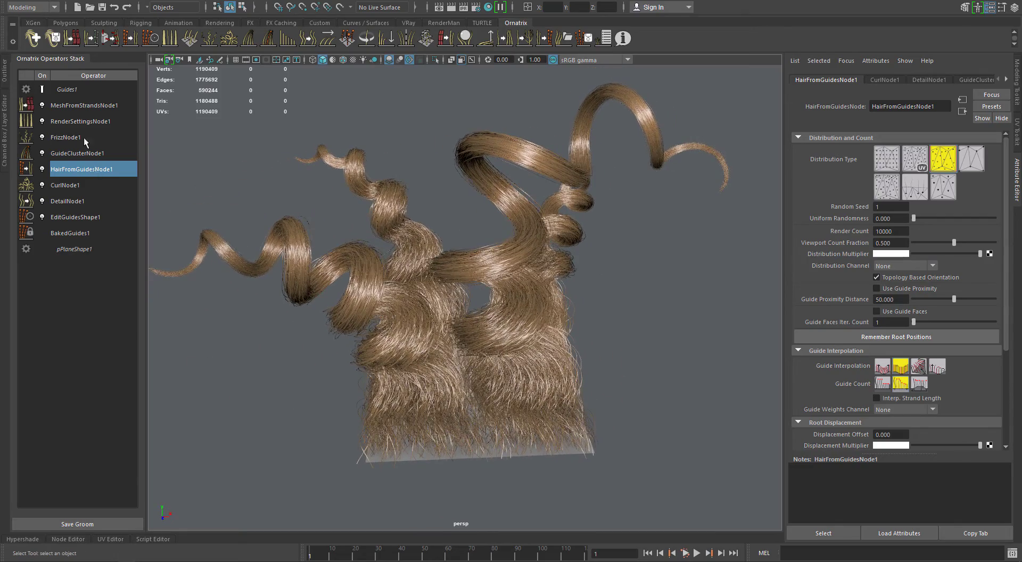
# Lower the root point of the frizz operator's amount ramp to about 0.20.
pyautogui.click(66, 137)
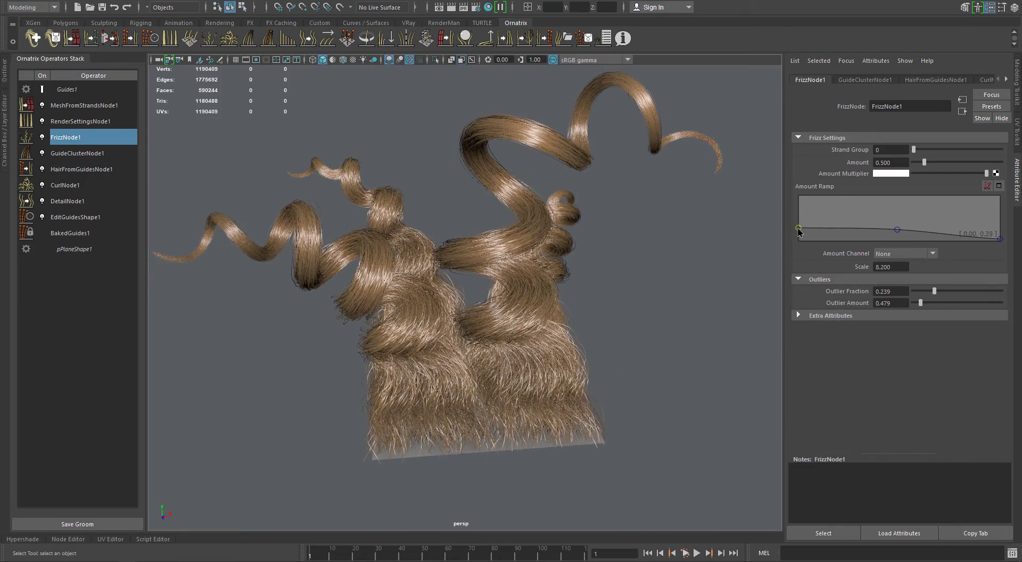
pyautogui.moveTo(798, 230); pyautogui.dragTo(799, 234)
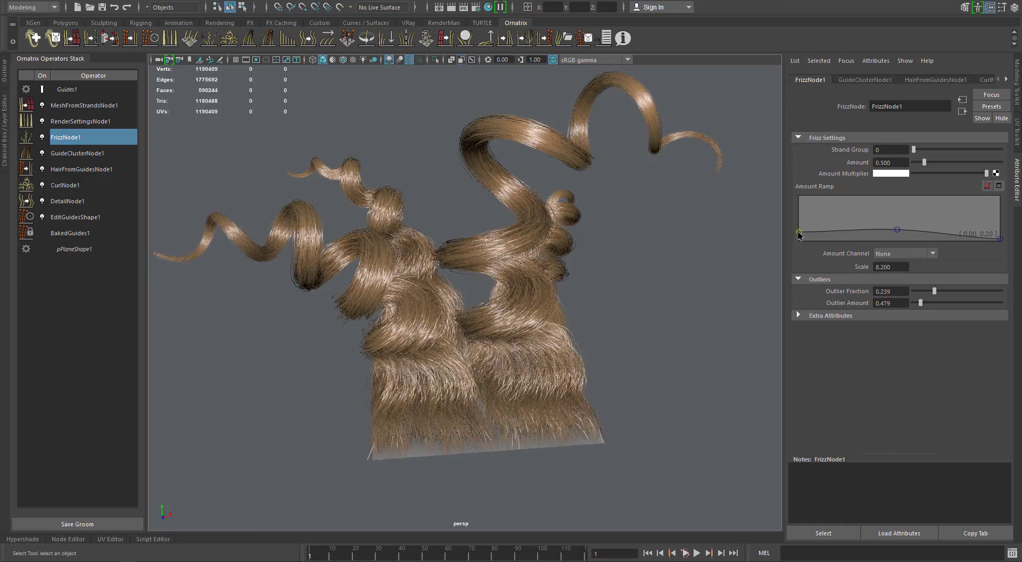
pyautogui.keyDown('alt'); pyautogui.moveTo(705, 237); pyautogui.dragTo(575, 310); pyautogui.keyUp('alt')
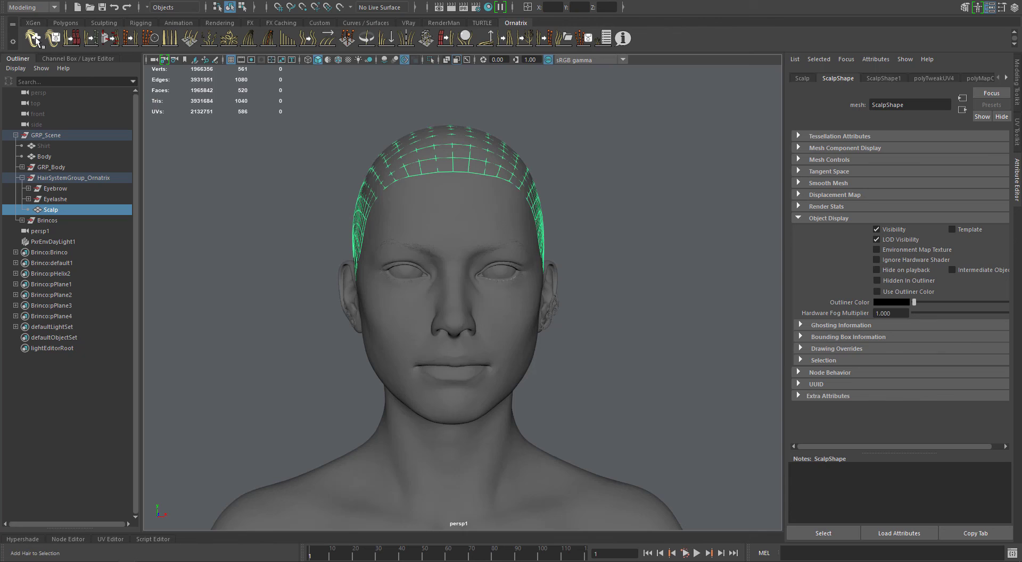
# Add hair to the selected Scalp mesh using the guides groom preset at scale 1.00 and detail 1.00.
pyautogui.click(35, 39)
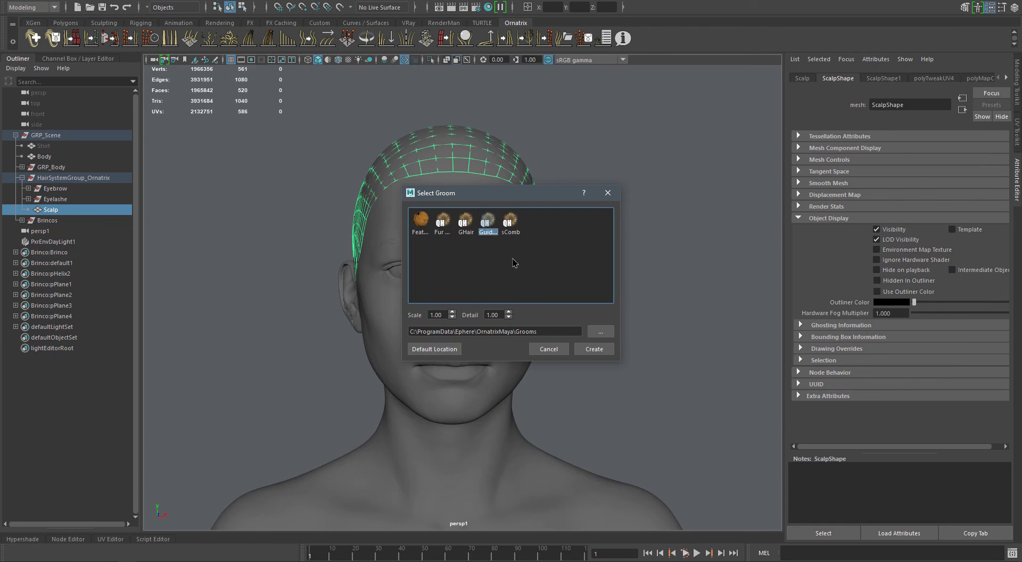
pyautogui.click(593, 349)
pyautogui.keyDown('alt'); pyautogui.moveTo(381, 203); pyautogui.dragTo(449, 215, button='middle'); pyautogui.keyUp('alt')
pyautogui.keyDown('alt'); pyautogui.moveTo(449, 215); pyautogui.dragTo(674, 60, button='right'); pyautogui.keyUp('alt')
pyautogui.keyDown('alt'); pyautogui.moveTo(452, 226); pyautogui.dragTo(424, 245, button='middle'); pyautogui.keyUp('alt')
# Dock the Ornatrix Operators Stack in place of the Outliner.
pyautogui.click(24, 60)
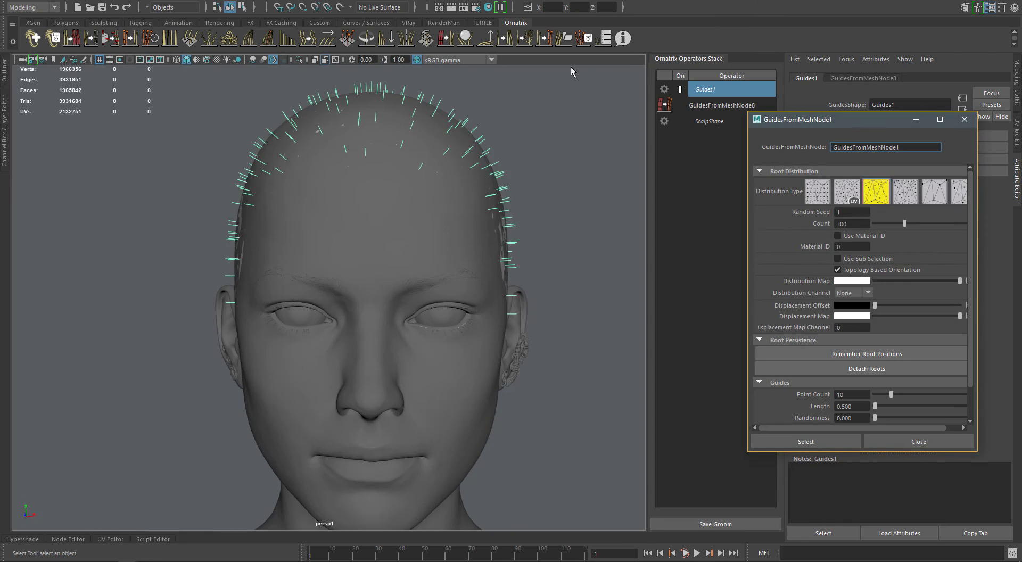
pyautogui.moveTo(686, 59); pyautogui.dragTo(140, 164)
pyautogui.click(6, 72)
pyautogui.click(16, 68)
pyautogui.click(21, 59)
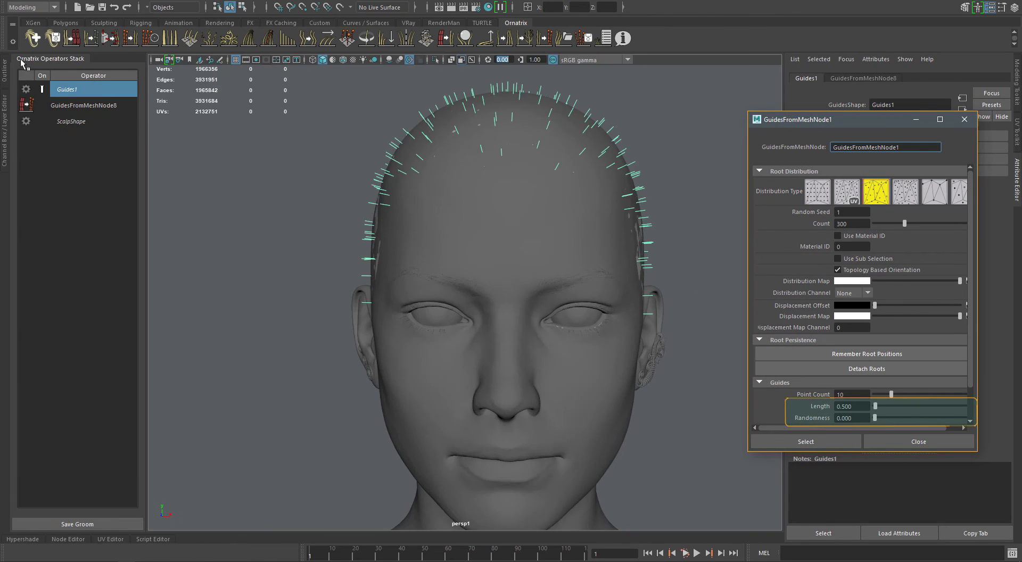
# Add a Length operator above the guides-from-mesh operator and raise its value to 26.8.
pyautogui.scroll(-4, 373, 160)
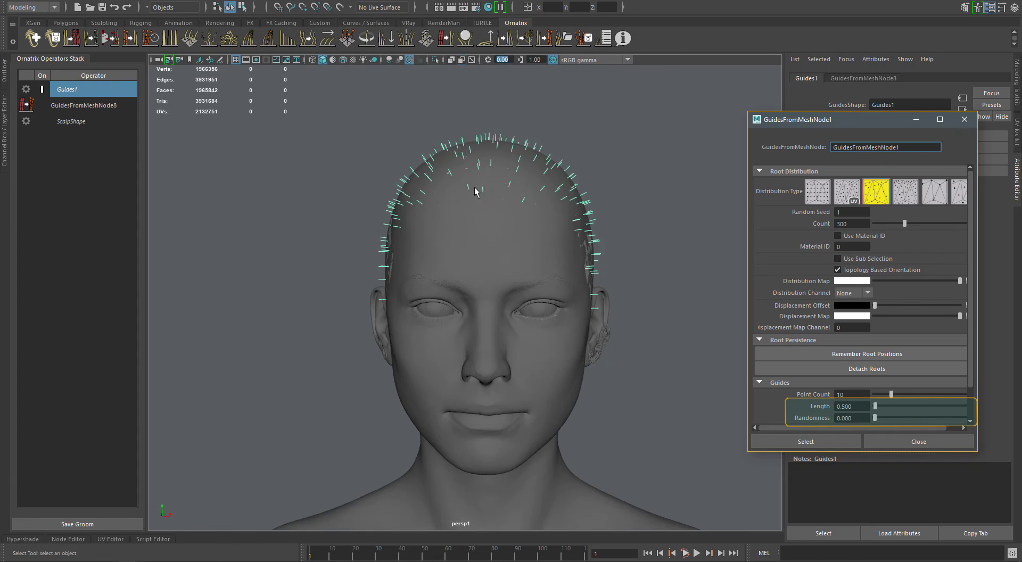
pyautogui.click(78, 105)
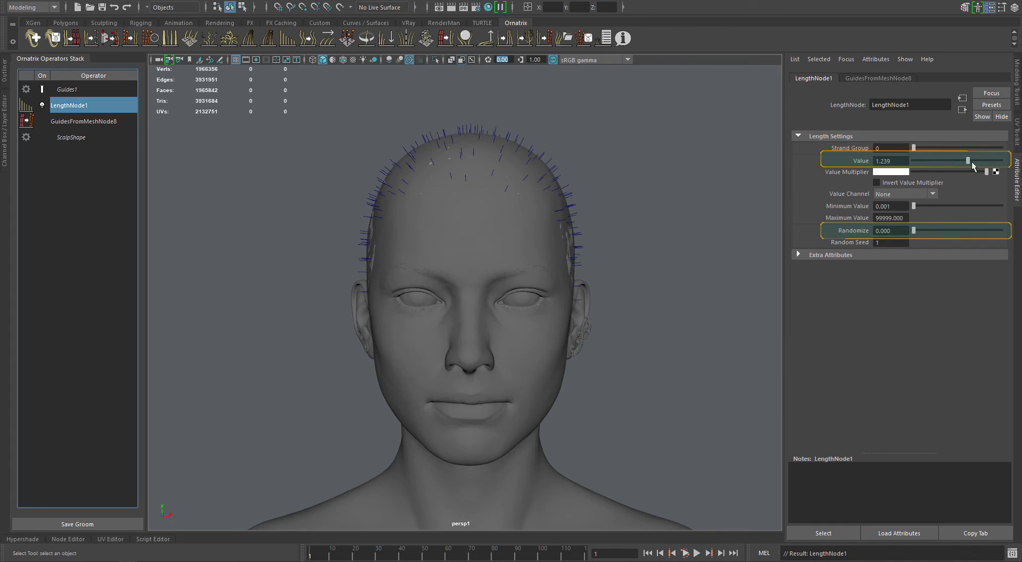
pyautogui.click(884, 160)
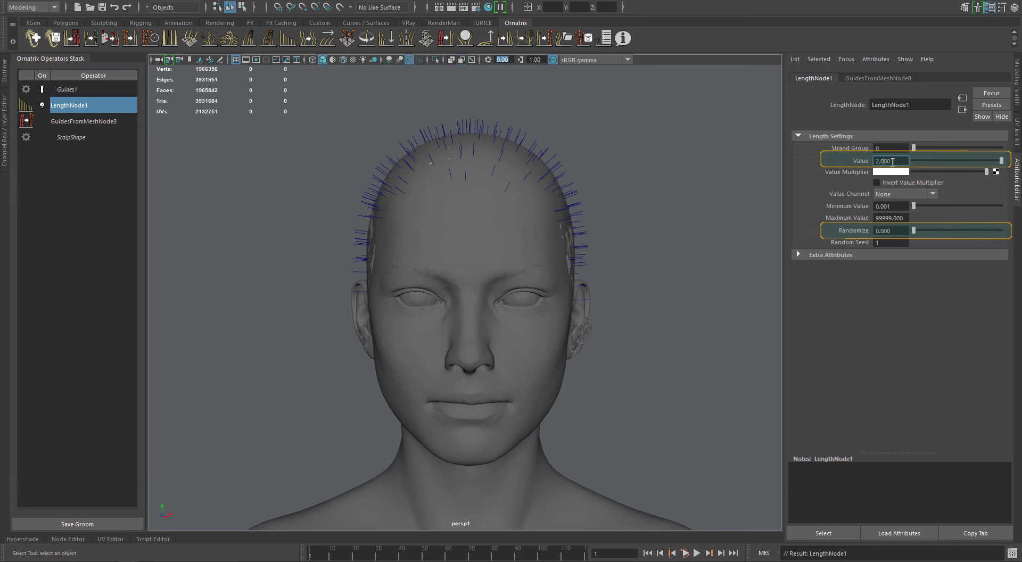
pyautogui.click(835, 137)
pyautogui.click(835, 138)
pyautogui.click(894, 162)
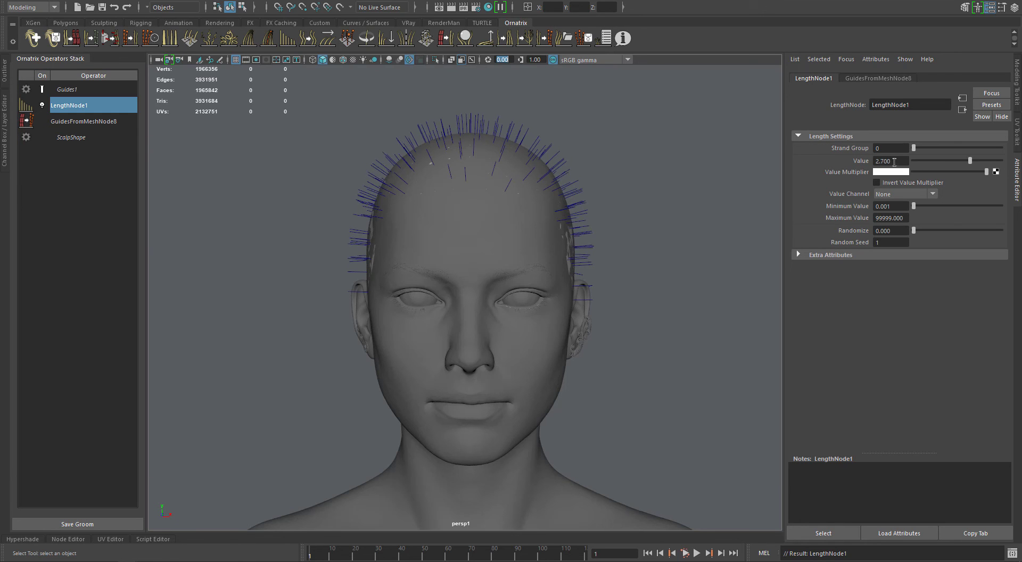
pyautogui.keyDown('ctrl'); pyautogui.moveTo(894, 162); pyautogui.dragTo(959, 161, button='middle'); pyautogui.keyUp('ctrl')
pyautogui.keyDown('alt'); pyautogui.moveTo(566, 213); pyautogui.dragTo(505, 214, button='right'); pyautogui.keyUp('alt')
pyautogui.keyDown('ctrl'); pyautogui.moveTo(890, 162); pyautogui.dragTo(944, 170, button='middle'); pyautogui.keyUp('ctrl')
pyautogui.keyDown('alt'); pyautogui.moveTo(536, 205); pyautogui.dragTo(479, 197, button='right'); pyautogui.keyUp('alt')
pyautogui.keyDown('alt'); pyautogui.moveTo(396, 181); pyautogui.dragTo(397, 199, button='middle'); pyautogui.keyUp('alt')
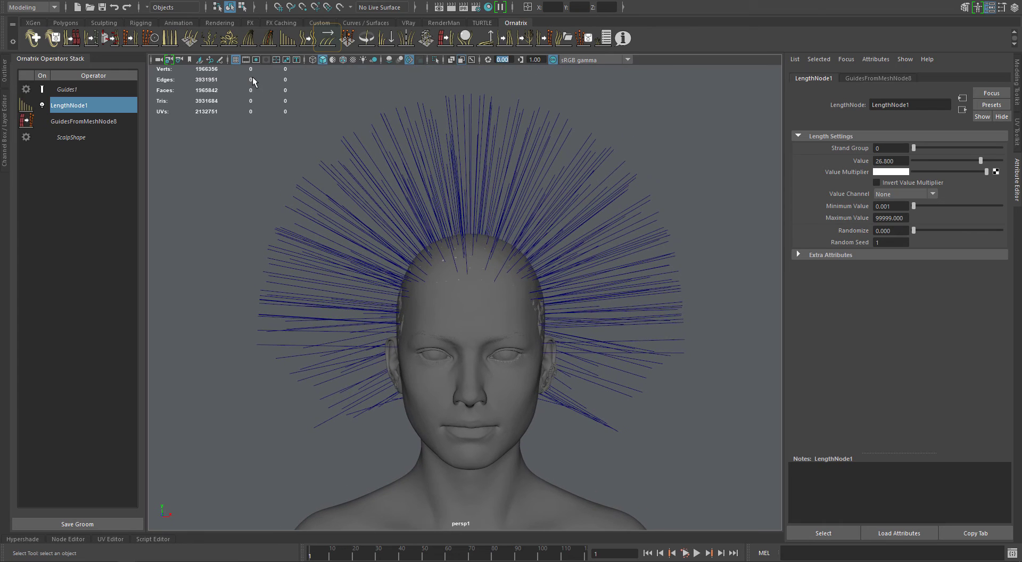
# Add a Surface Comb operator above the length operator on the scalp guides.
pyautogui.click(328, 38)
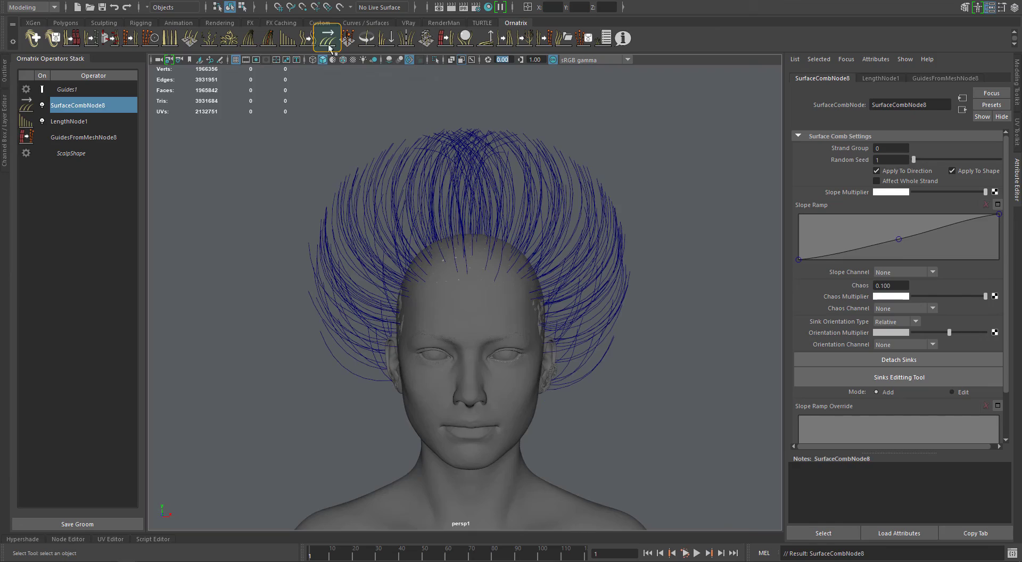
pyautogui.scroll(5, 472, 227)
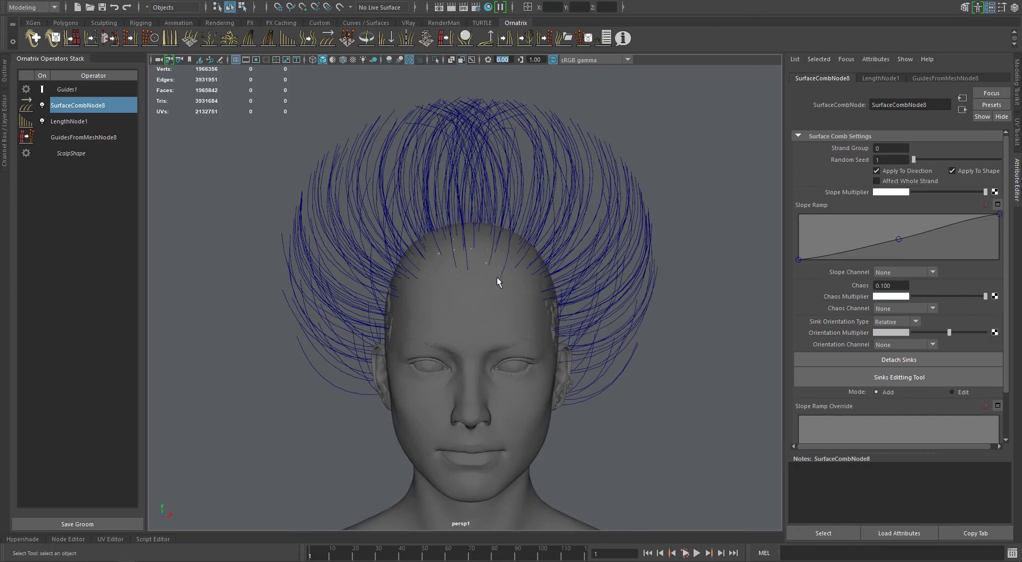
pyautogui.keyDown('alt'); pyautogui.moveTo(544, 230); pyautogui.dragTo(588, 245); pyautogui.keyUp('alt')
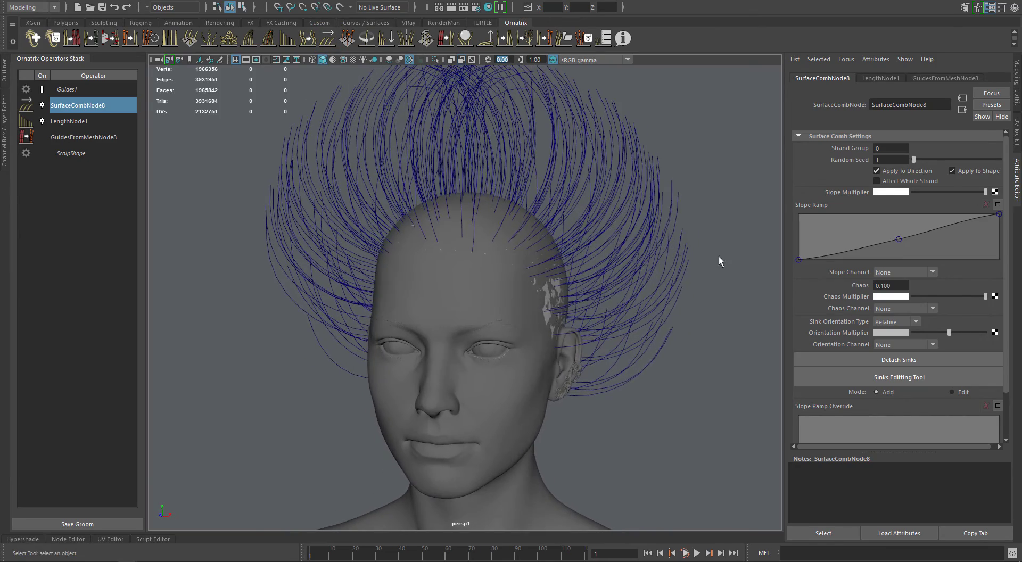
# Activate the Sinks Editing Tool in Add mode and place a comb sink above the ear, pointing downward.
pyautogui.click(868, 379)
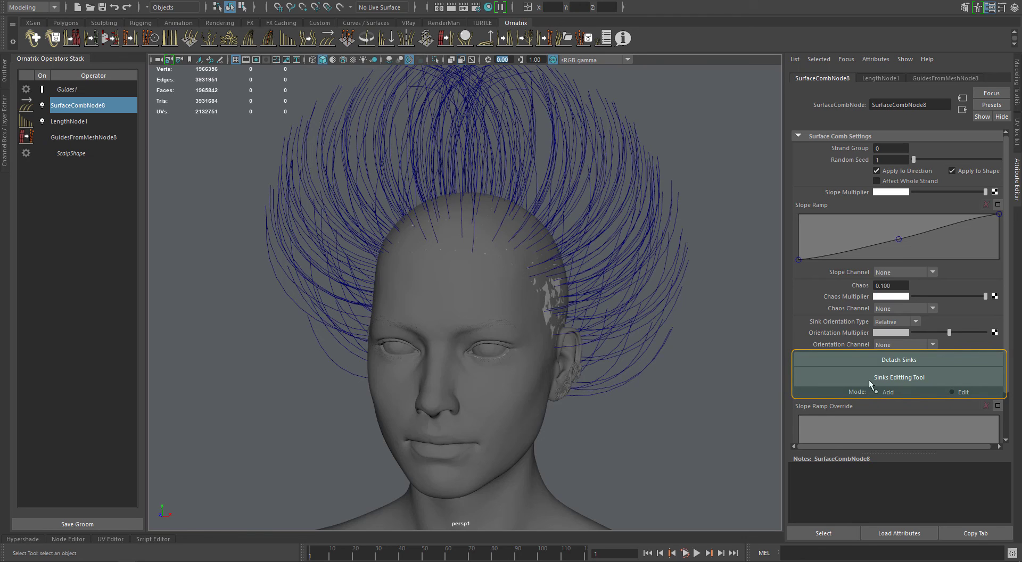
pyautogui.scroll(-3, 1002, 364)
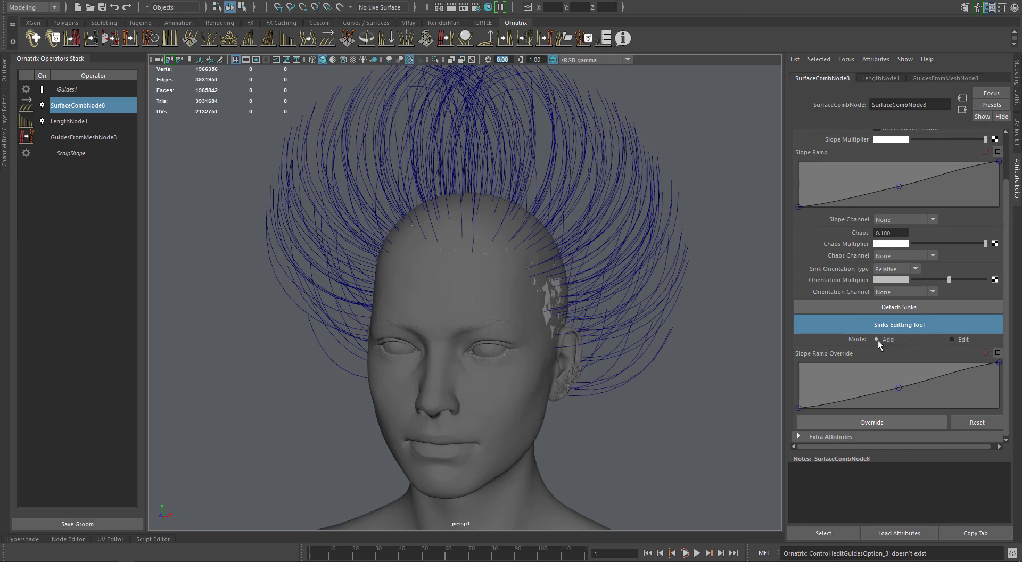
pyautogui.scroll(5, 514, 309)
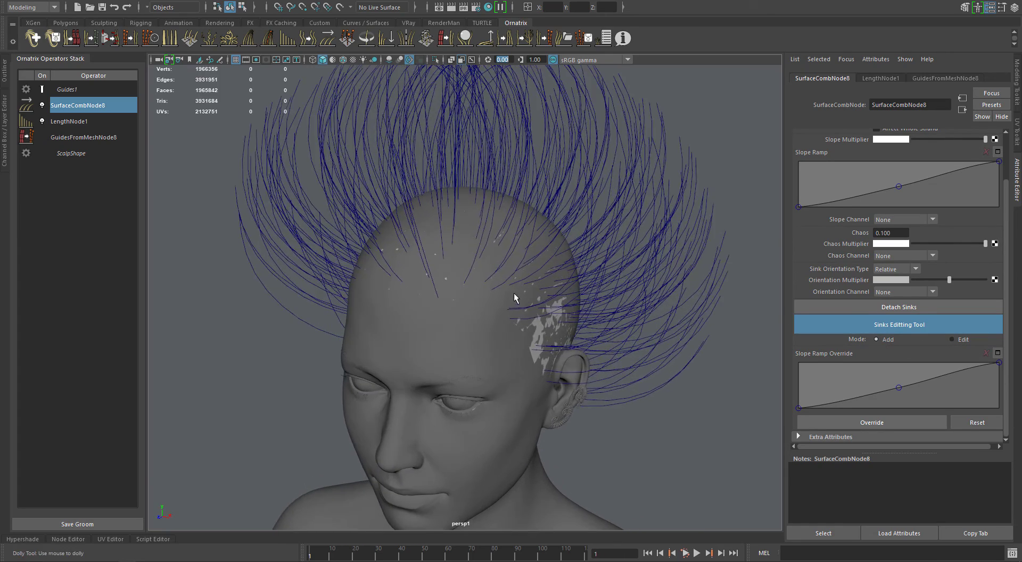
pyautogui.keyDown('alt'); pyautogui.moveTo(489, 305); pyautogui.dragTo(462, 308); pyautogui.keyUp('alt')
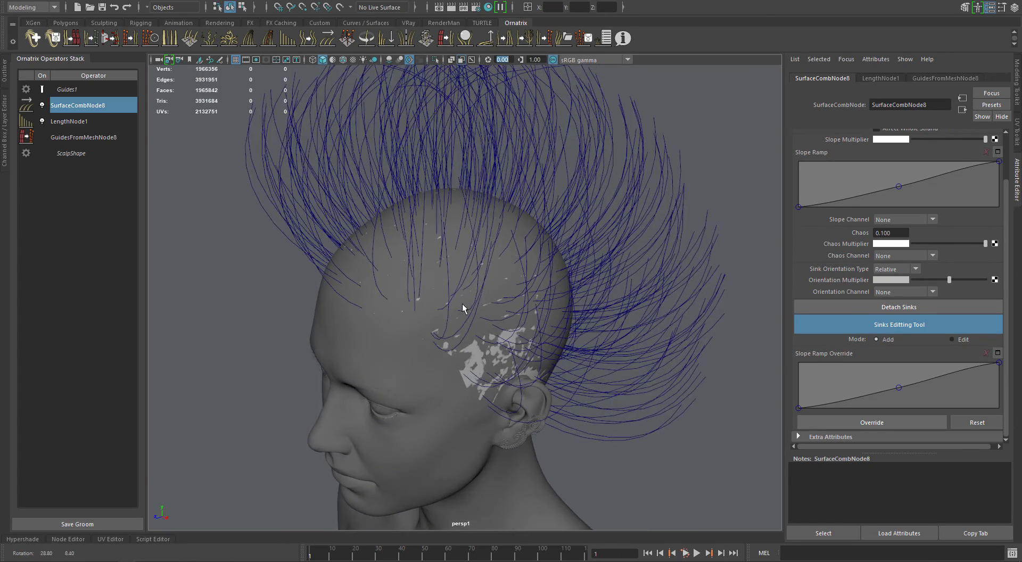
pyautogui.click(514, 268)
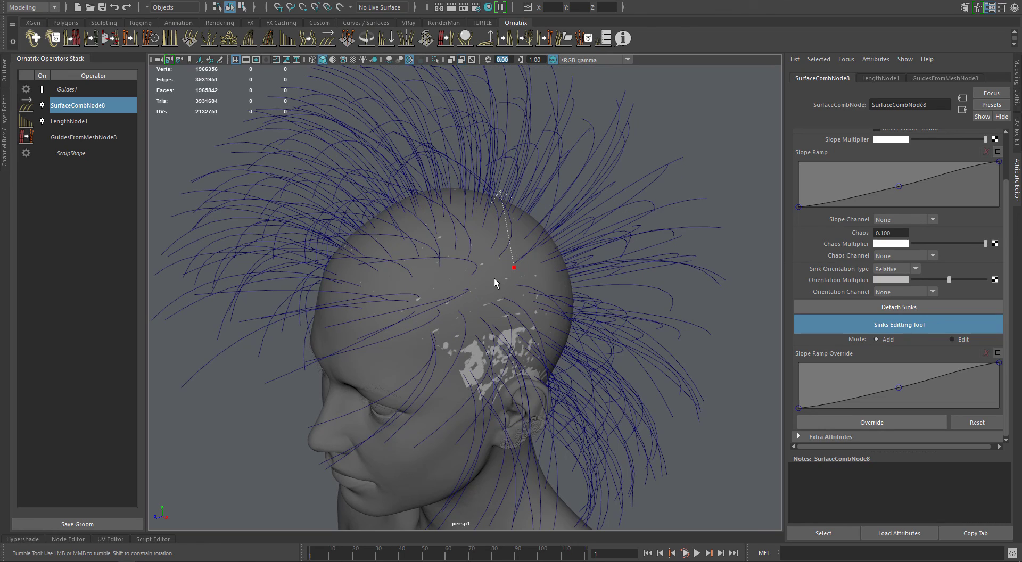
pyautogui.hotkey('ctrl', 'z')
pyautogui.keyDown('alt'); pyautogui.moveTo(513, 281); pyautogui.dragTo(509, 357); pyautogui.keyUp('alt')
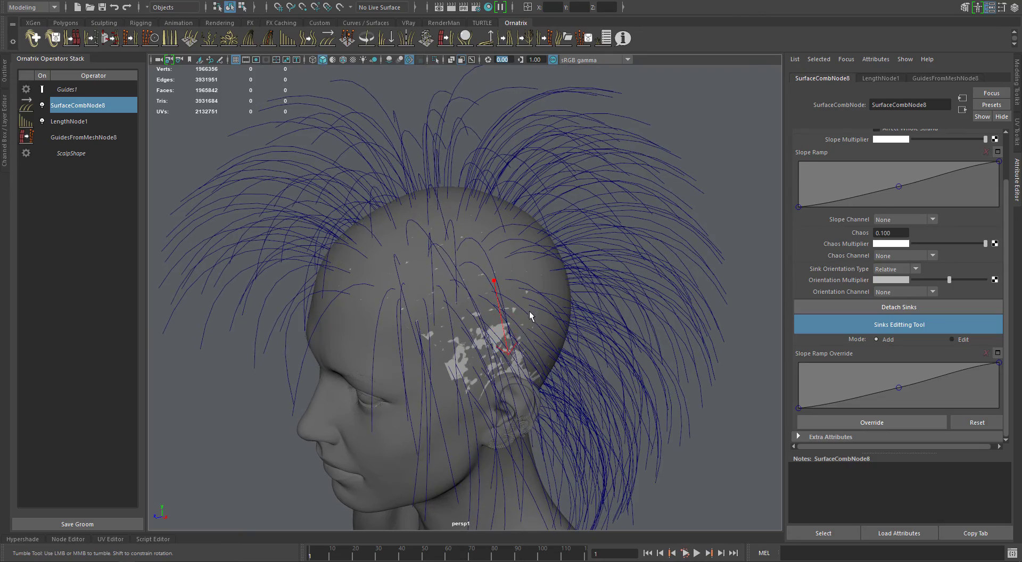
# Place further comb sinks around the temple and the upper side of the head.
pyautogui.keyDown('alt'); pyautogui.moveTo(530, 316); pyautogui.dragTo(463, 301); pyautogui.keyUp('alt')
pyautogui.moveTo(480, 285)
pyautogui.mouseDown()
pyautogui.moveTo(506, 360)
pyautogui.moveTo(470, 320)
pyautogui.moveTo(504, 316)
pyautogui.moveTo(493, 294)
pyautogui.mouseUp()
pyautogui.click(512, 279)
pyautogui.click(490, 292)
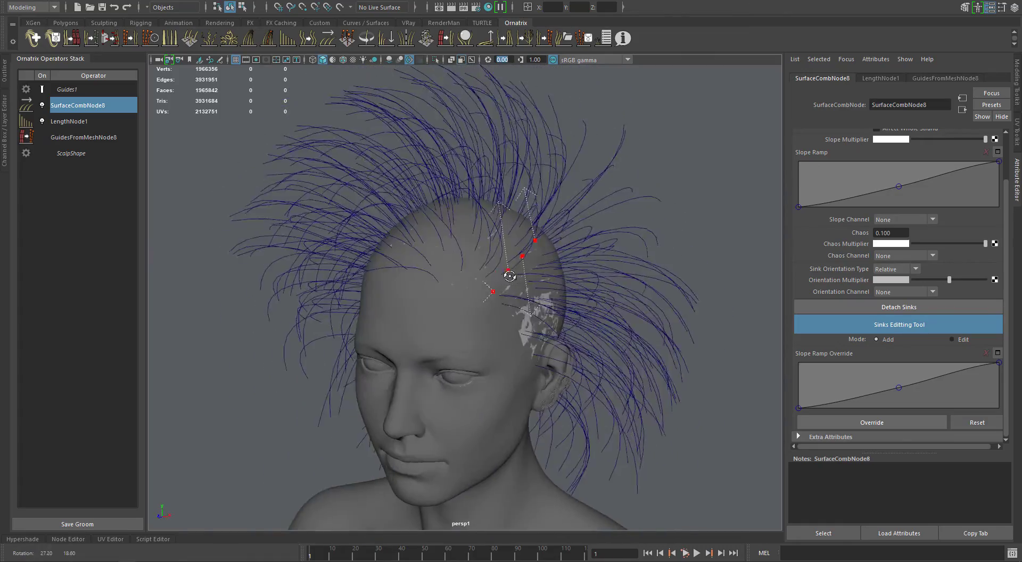
# Draw a downward comb sink at the lower back of the head and leave the sinks editing tool.
pyautogui.keyDown('alt'); pyautogui.moveTo(517, 285); pyautogui.dragTo(422, 321); pyautogui.keyUp('alt')
pyautogui.keyDown('alt'); pyautogui.moveTo(513, 315); pyautogui.dragTo(420, 314); pyautogui.keyUp('alt')
pyautogui.moveTo(427, 351); pyautogui.dragTo(428, 378)
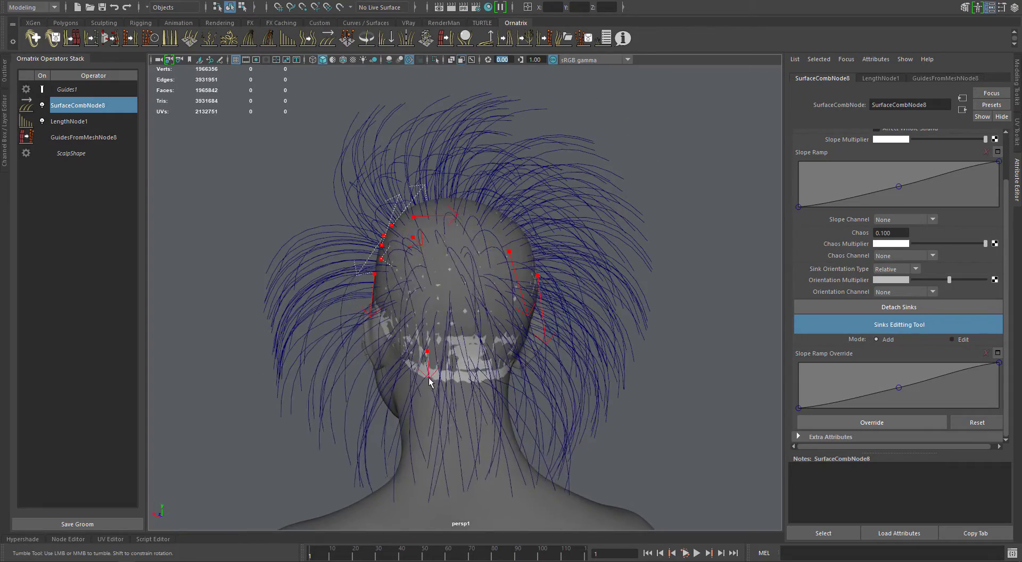
pyautogui.moveTo(512, 344)
pyautogui.keyDown('alt'); pyautogui.mouseDown()
pyautogui.moveTo(488, 346)
pyautogui.moveTo(497, 367)
pyautogui.moveTo(589, 342)
pyautogui.moveTo(426, 289)
pyautogui.moveTo(424, 269)
pyautogui.moveTo(477, 241)
pyautogui.moveTo(458, 270)
pyautogui.moveTo(473, 265)
pyautogui.moveTo(420, 270)
pyautogui.moveTo(424, 286)
pyautogui.moveTo(455, 244)
pyautogui.moveTo(588, 319)
pyautogui.moveTo(589, 310)
pyautogui.mouseUp(); pyautogui.keyUp('alt')
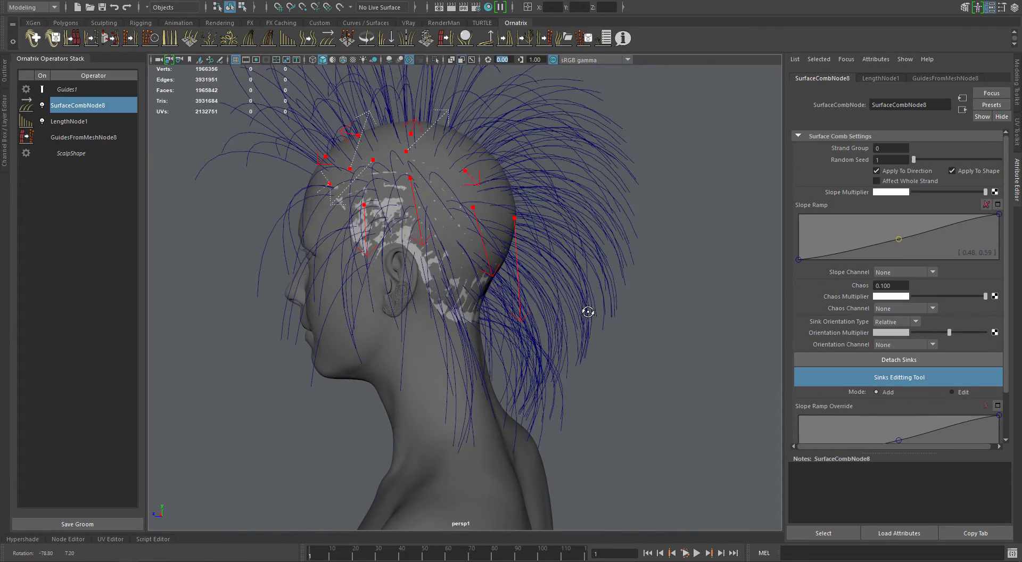
pyautogui.press('q')
pyautogui.keyDown('alt'); pyautogui.moveTo(565, 308); pyautogui.dragTo(551, 298, button='middle'); pyautogui.keyUp('alt')
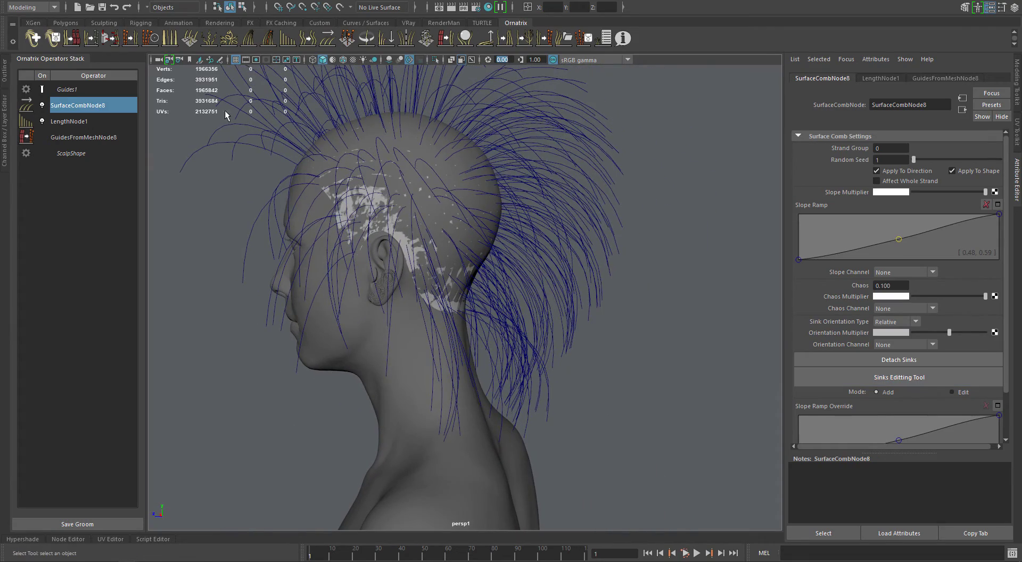
# Add an Edit Guides operator above the surface comb and select a few guides at the nape in strand mode.
pyautogui.click(153, 43)
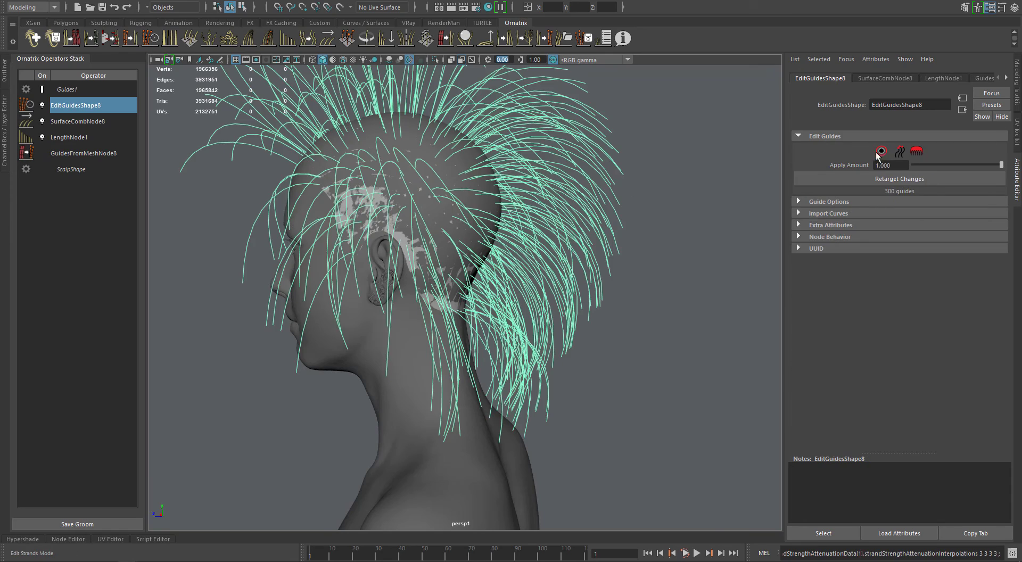
pyautogui.click(881, 151)
pyautogui.moveTo(565, 388); pyautogui.dragTo(541, 401)
# Set the display width of the guides to 3 in the guide options.
pyautogui.click(825, 214)
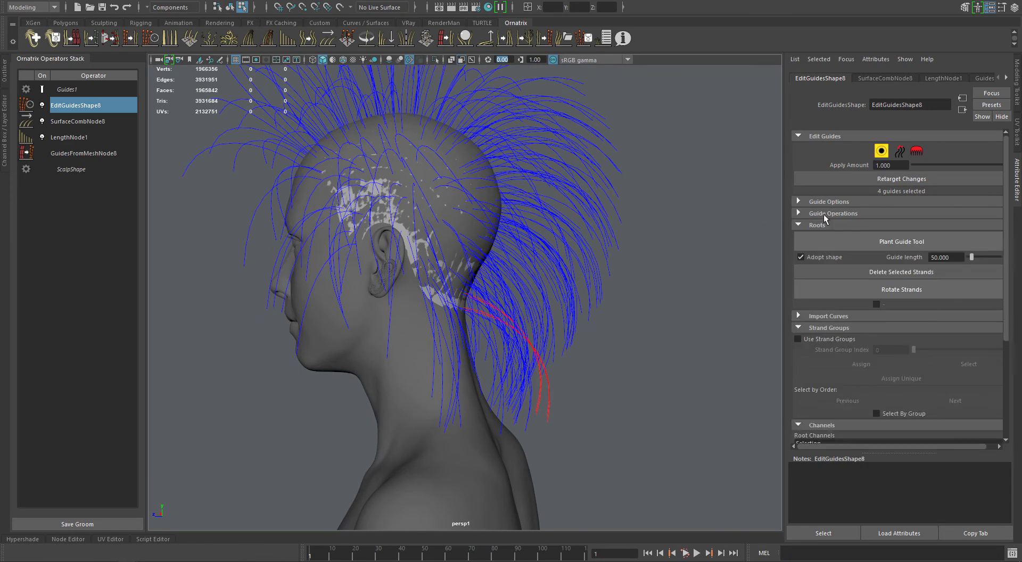
pyautogui.click(827, 202)
pyautogui.doubleClick(890, 234)
pyautogui.write('3')
pyautogui.press('Return')
# Brush the selected nape guides down along the neck with the Move brush and trim their tips with the Cut brush.
pyautogui.click(916, 151)
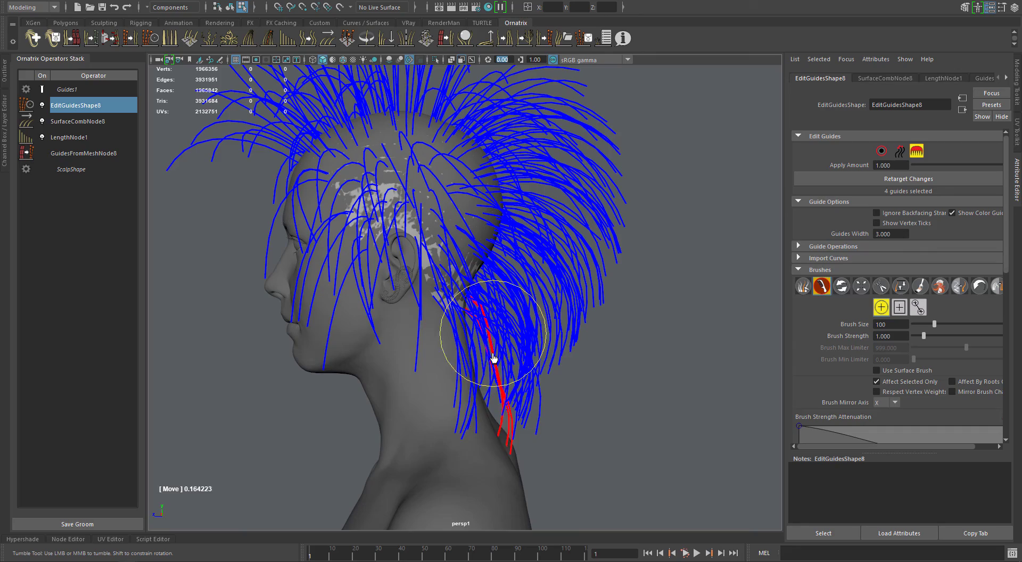
pyautogui.moveTo(498, 365); pyautogui.dragTo(507, 434)
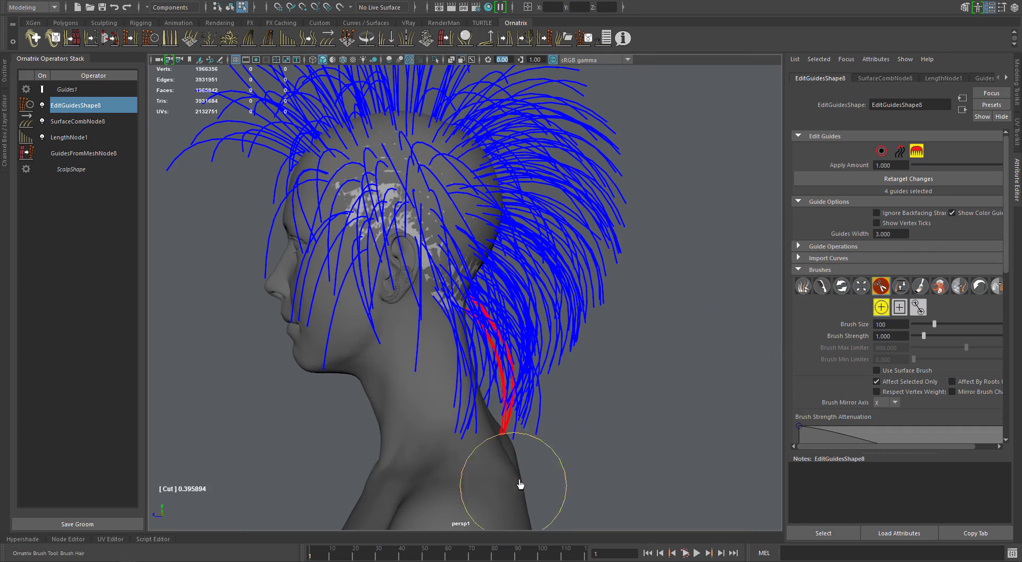
pyautogui.moveTo(522, 479)
pyautogui.keyDown('alt'); pyautogui.mouseDown()
pyautogui.moveTo(584, 393)
pyautogui.moveTo(669, 338)
pyautogui.mouseUp(); pyautogui.keyUp('alt')
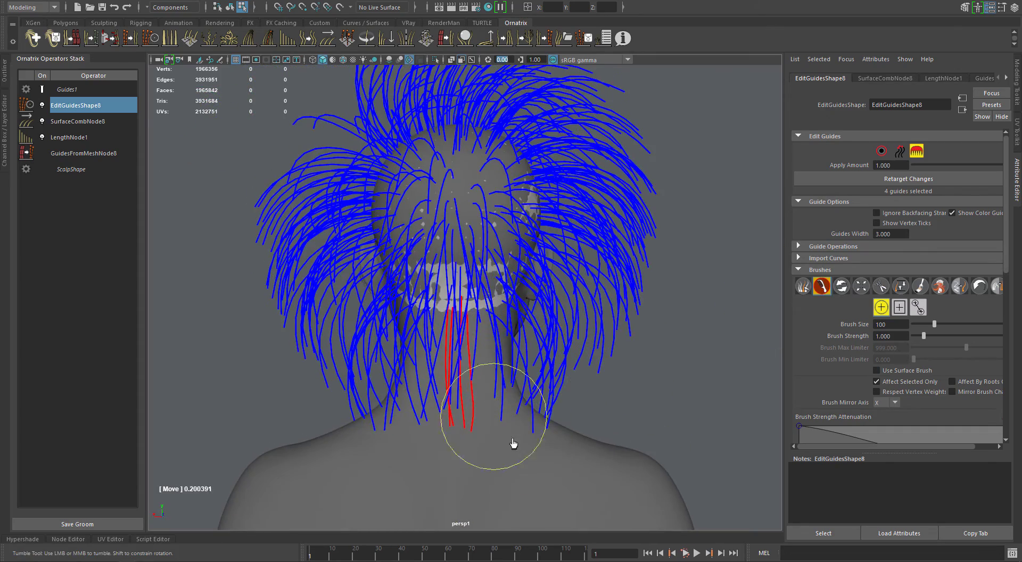
pyautogui.keyDown('alt'); pyautogui.moveTo(513, 443); pyautogui.dragTo(420, 435); pyautogui.keyUp('alt')
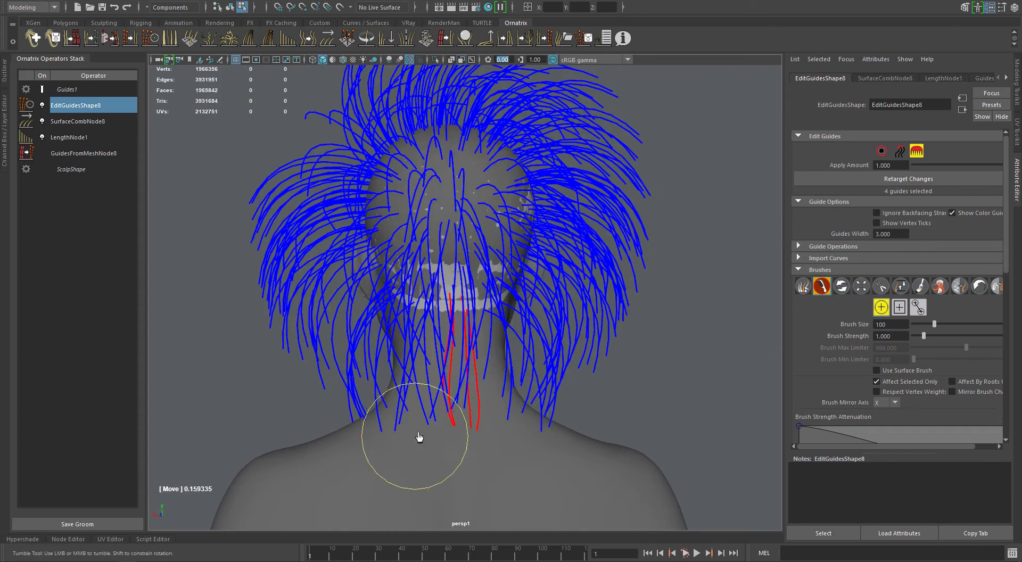
# Leave guide brushing, clear the selection and select the Edit Guides operator in the stack again.
pyautogui.keyDown('alt'); pyautogui.moveTo(511, 377); pyautogui.dragTo(661, 372); pyautogui.keyUp('alt')
pyautogui.keyDown('alt'); pyautogui.moveTo(662, 373); pyautogui.dragTo(595, 274, button='right'); pyautogui.keyUp('alt')
pyautogui.moveTo(594, 275)
pyautogui.keyDown('alt'); pyautogui.mouseDown()
pyautogui.moveTo(479, 298)
pyautogui.moveTo(589, 276)
pyautogui.mouseUp(); pyautogui.keyUp('alt')
pyautogui.click(97, 94)
pyautogui.click(613, 176)
pyautogui.keyDown('alt'); pyautogui.moveTo(567, 243); pyautogui.dragTo(560, 273, button='middle'); pyautogui.keyUp('alt')
pyautogui.keyDown('alt'); pyautogui.moveTo(560, 273); pyautogui.dragTo(558, 259, button='right'); pyautogui.keyUp('alt')
pyautogui.keyDown('alt'); pyautogui.moveTo(527, 257); pyautogui.dragTo(526, 269, button='middle'); pyautogui.keyUp('alt')
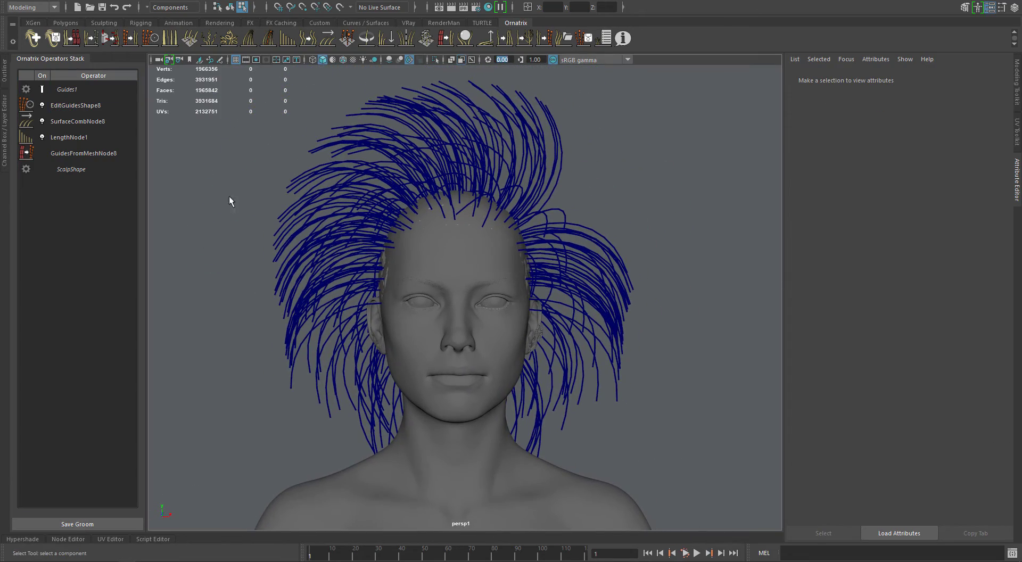
pyautogui.click(88, 106)
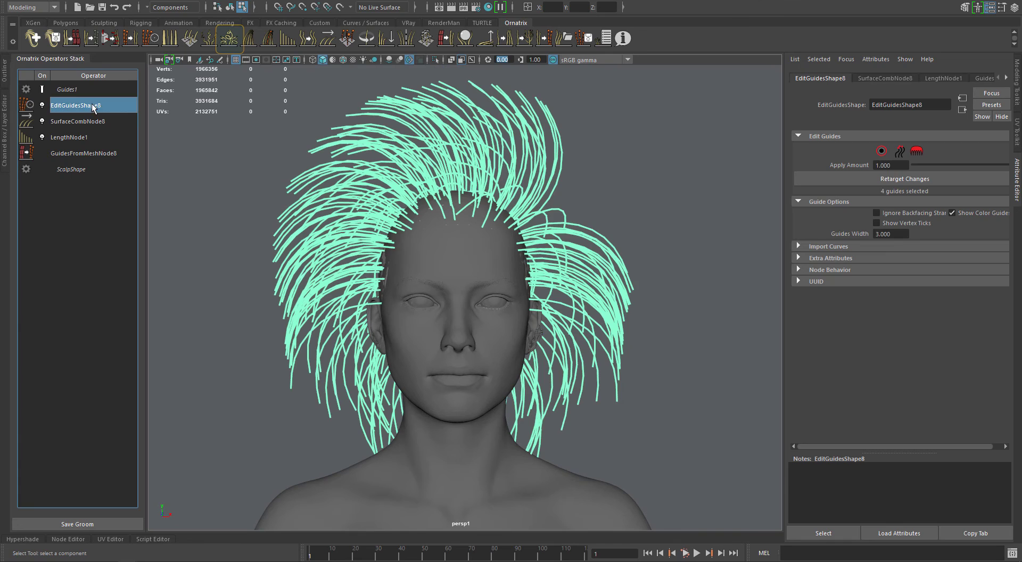
# Add a Curl operator above Edit Guides, compare it with the unedited guides, and return to the Curl settings.
pyautogui.click(229, 41)
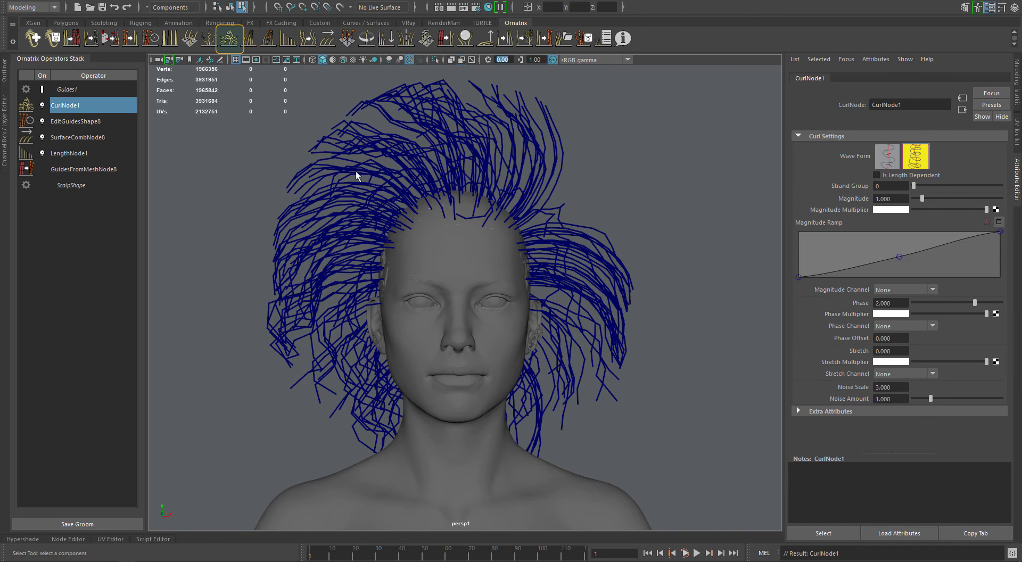
pyautogui.click(75, 121)
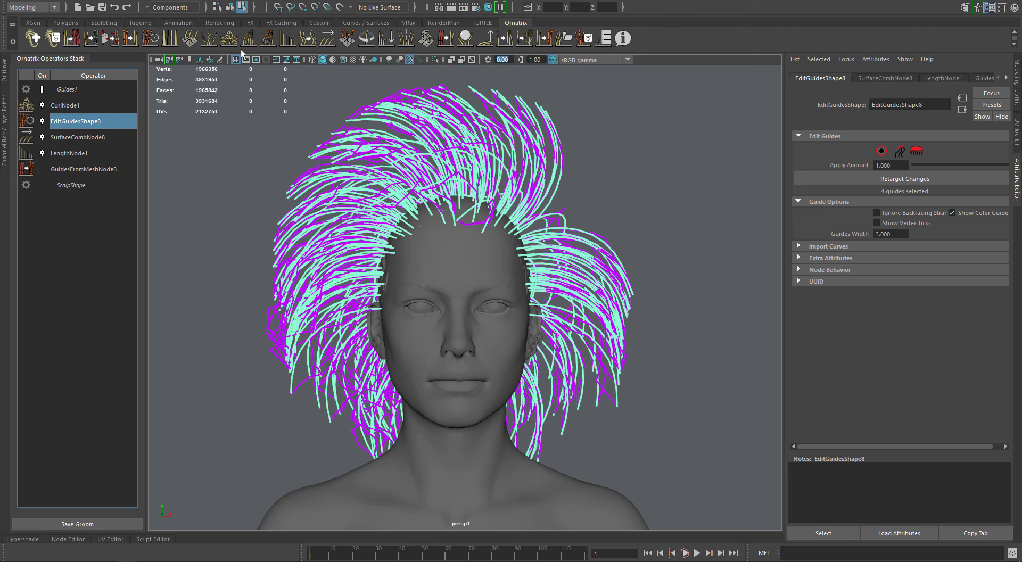
pyautogui.click(80, 106)
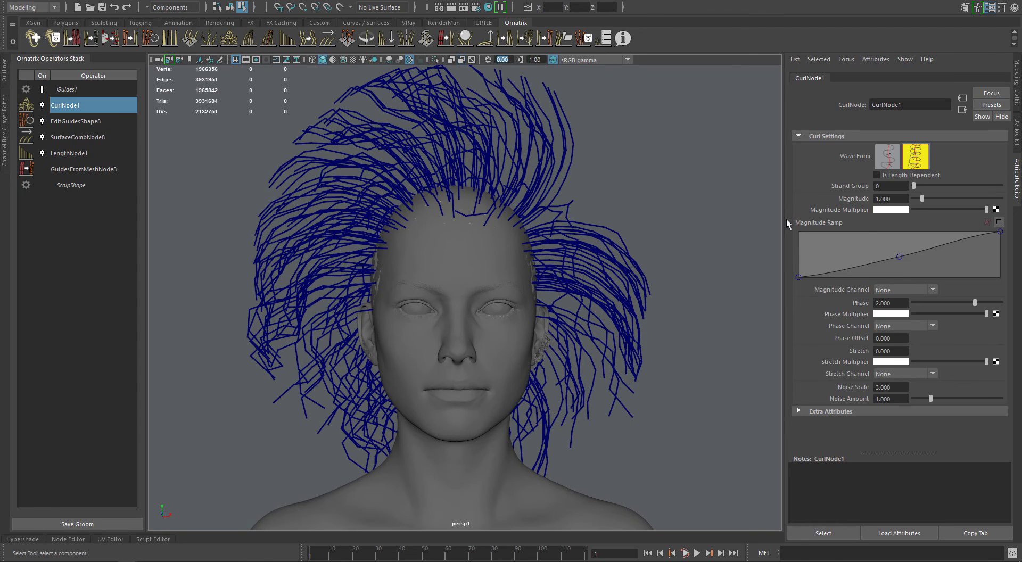
# Set the Curl operator's Noise Amount, Noise Scale and Phase to 0.
pyautogui.moveTo(931, 399); pyautogui.dragTo(913, 399)
pyautogui.click(874, 387)
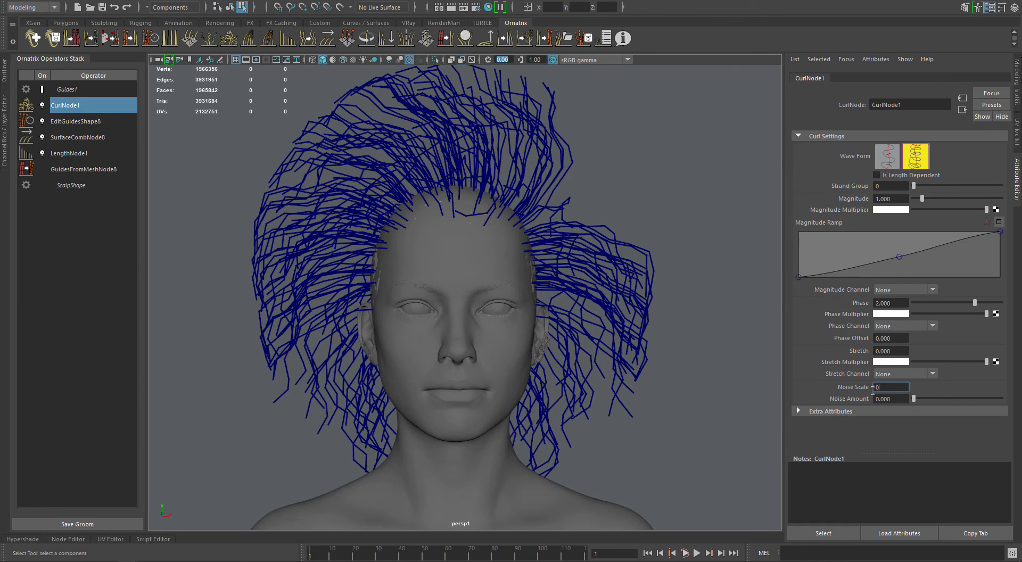
pyautogui.moveTo(902, 302); pyautogui.dragTo(873, 304)
pyautogui.write('0')
pyautogui.press('Return')
pyautogui.keyDown('alt'); pyautogui.moveTo(654, 281); pyautogui.dragTo(649, 279, button='middle'); pyautogui.keyUp('alt')
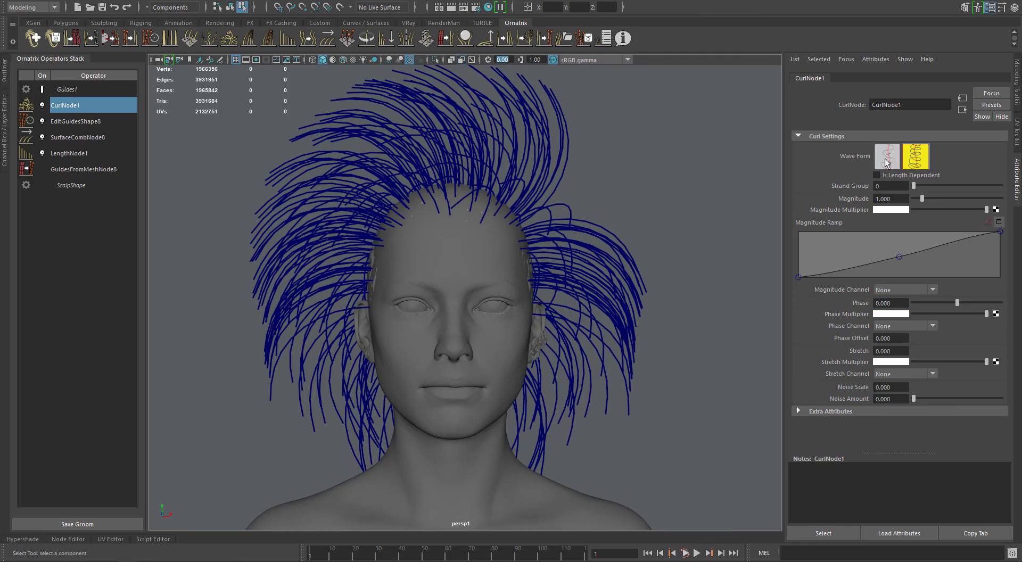
# Try the first curl wave form, return to the second one, and set the Phase to -4.1.
pyautogui.click(889, 158)
pyautogui.click(911, 161)
pyautogui.keyDown('ctrl'); pyautogui.moveTo(895, 303); pyautogui.dragTo(874, 303, button='middle'); pyautogui.keyUp('ctrl')
pyautogui.keyDown('alt'); pyautogui.moveTo(655, 298); pyautogui.dragTo(598, 332); pyautogui.keyUp('alt')
pyautogui.scroll(3, 599, 333)
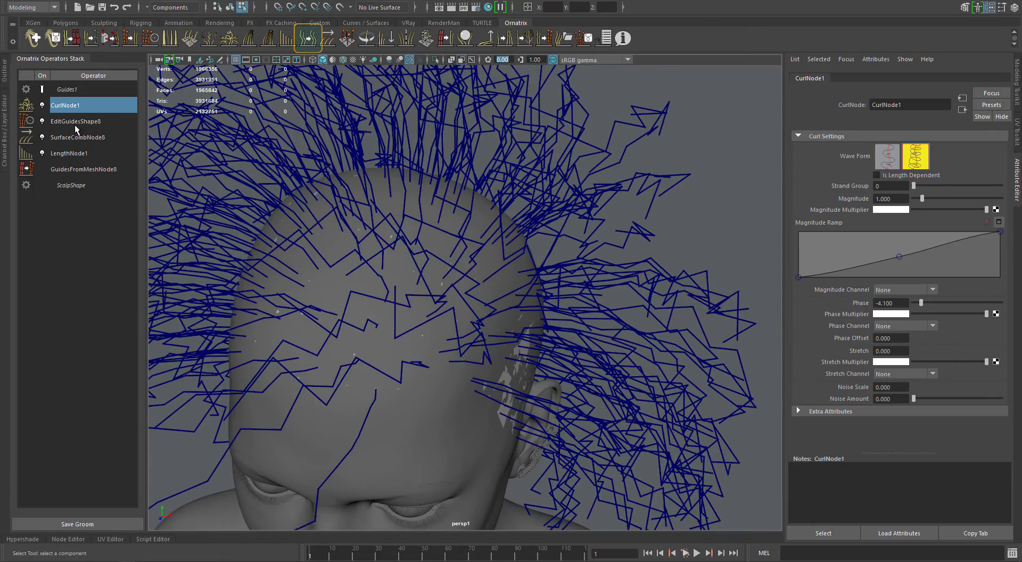
# Add a Detail operator between Edit Guides and Curl and raise its View Point Count to 30.
pyautogui.click(80, 122)
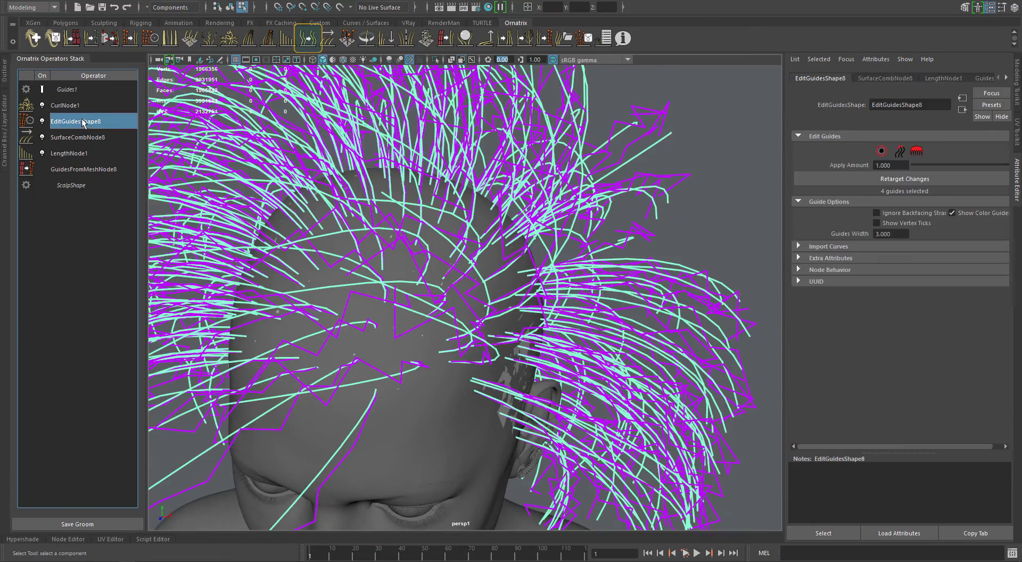
pyautogui.click(307, 39)
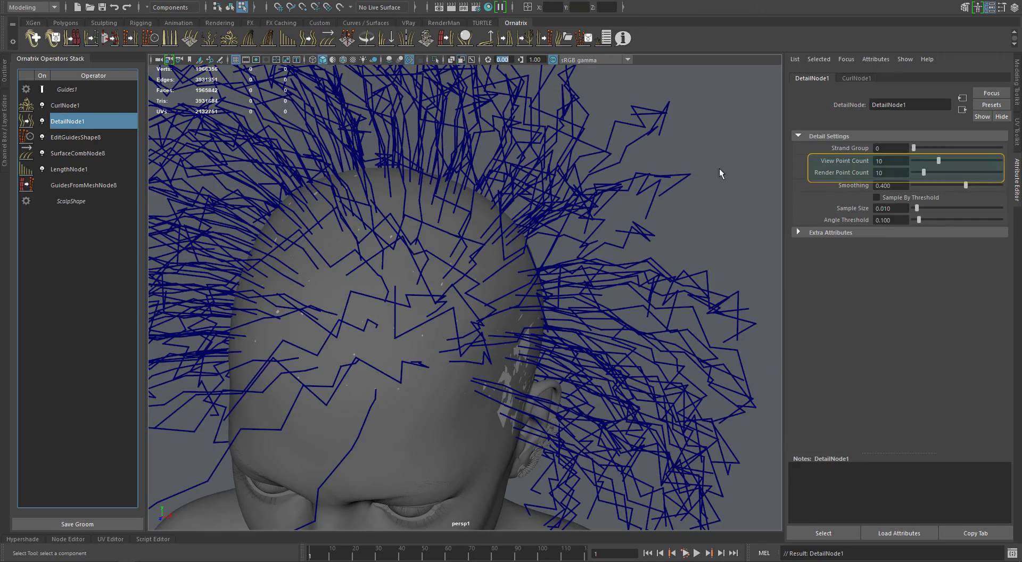
pyautogui.moveTo(938, 162); pyautogui.dragTo(1006, 168)
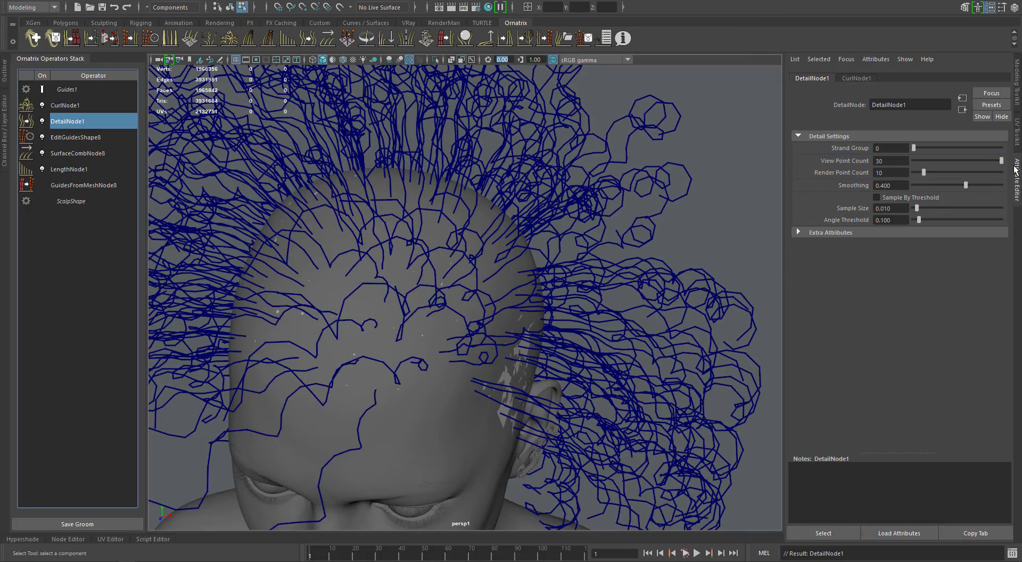
pyautogui.keyDown('alt'); pyautogui.moveTo(633, 239); pyautogui.dragTo(532, 266); pyautogui.keyUp('alt')
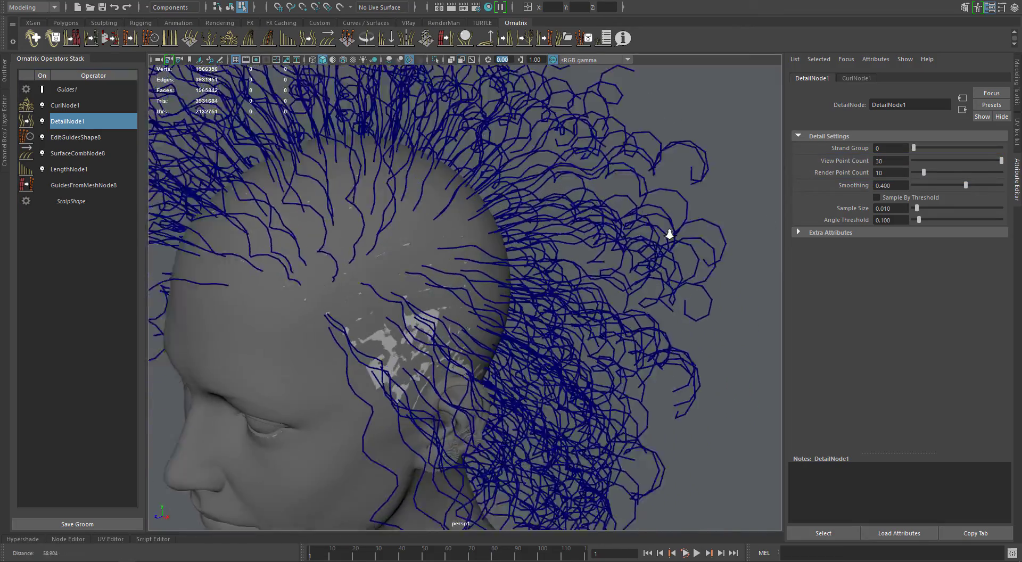
pyautogui.keyDown('alt'); pyautogui.moveTo(668, 234); pyautogui.dragTo(702, 235, button='right'); pyautogui.keyUp('alt')
pyautogui.keyDown('alt'); pyautogui.moveTo(649, 234); pyautogui.dragTo(563, 292, button='middle'); pyautogui.keyUp('alt')
pyautogui.keyDown('alt'); pyautogui.moveTo(563, 292); pyautogui.dragTo(865, 186); pyautogui.keyUp('alt')
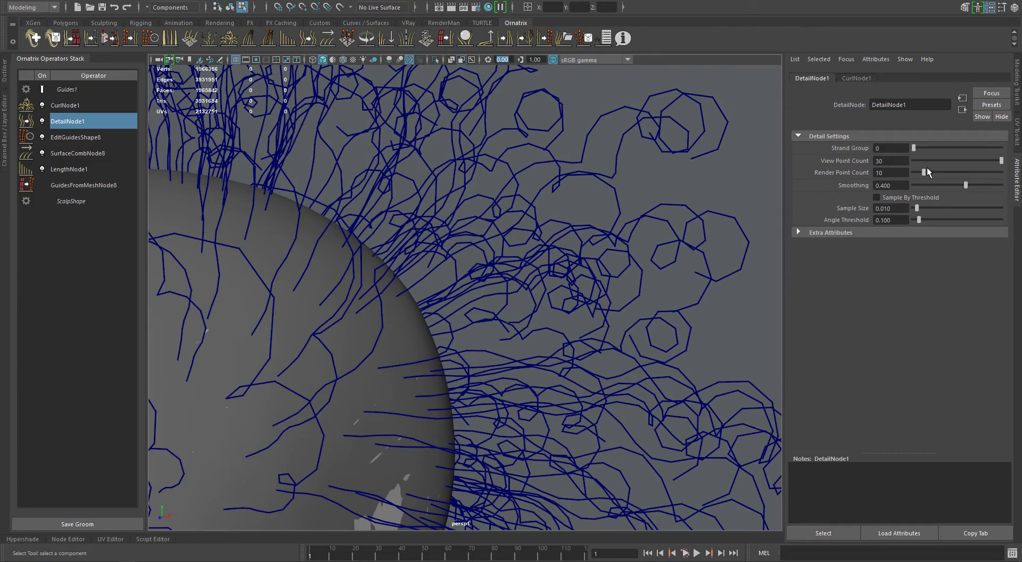
# Set the Detail operator's Render Point Count to 30 and its Smoothing to 0.9.
pyautogui.moveTo(924, 173); pyautogui.dragTo(1002, 185)
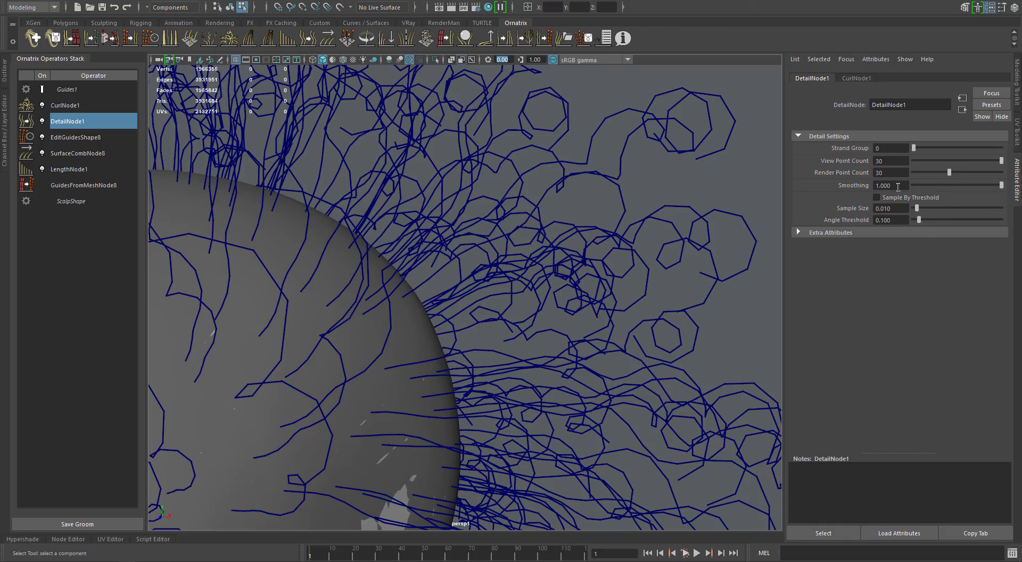
pyautogui.scroll(-4, 551, 207)
pyautogui.keyDown('alt'); pyautogui.moveTo(550, 208); pyautogui.dragTo(557, 258); pyautogui.keyUp('alt')
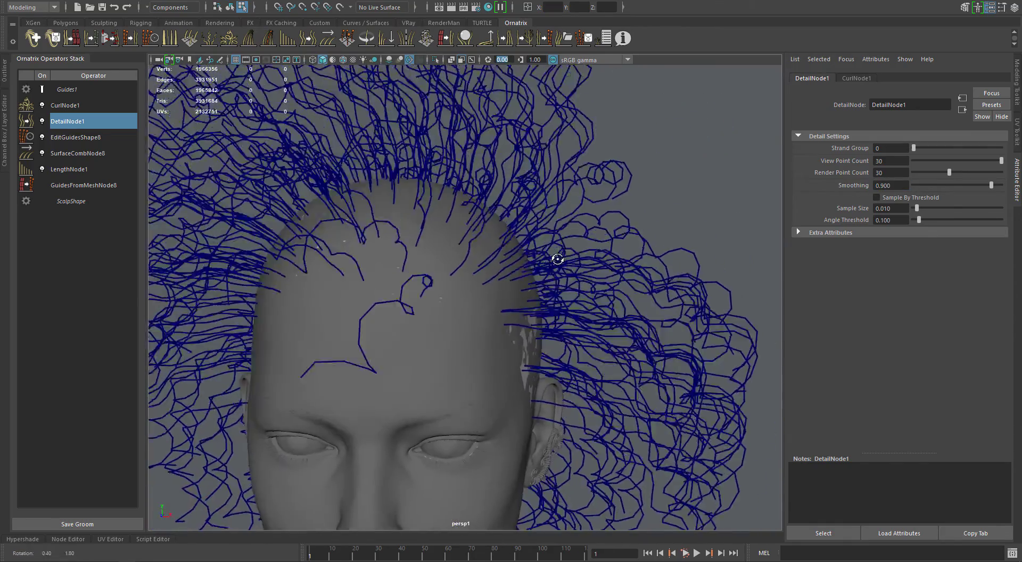
pyautogui.scroll(-1, 557, 258)
# Return to the Curl operator and adjust its Phase to -4.7.
pyautogui.click(80, 106)
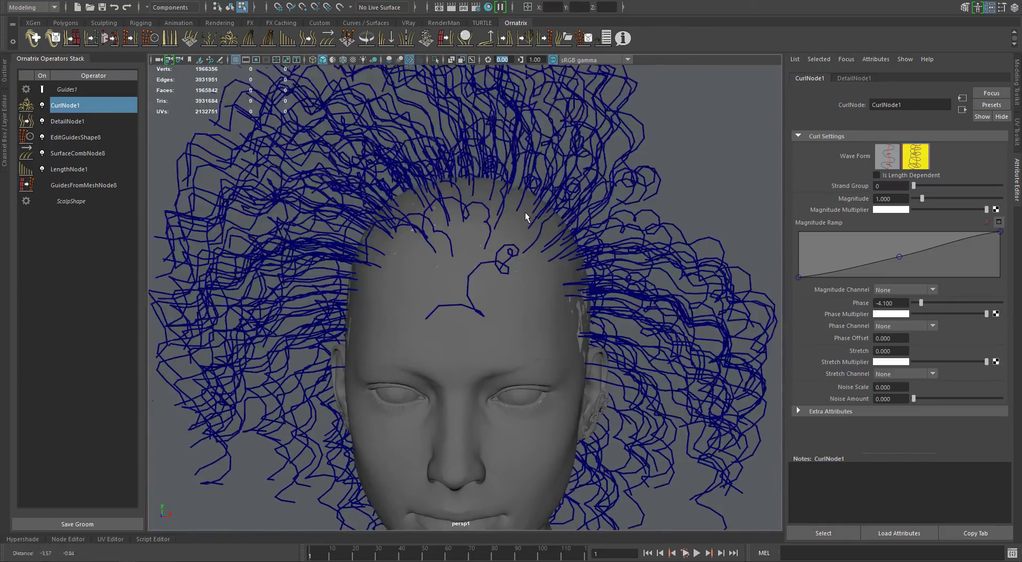
pyautogui.keyDown('alt'); pyautogui.moveTo(525, 211); pyautogui.dragTo(476, 329); pyautogui.keyUp('alt')
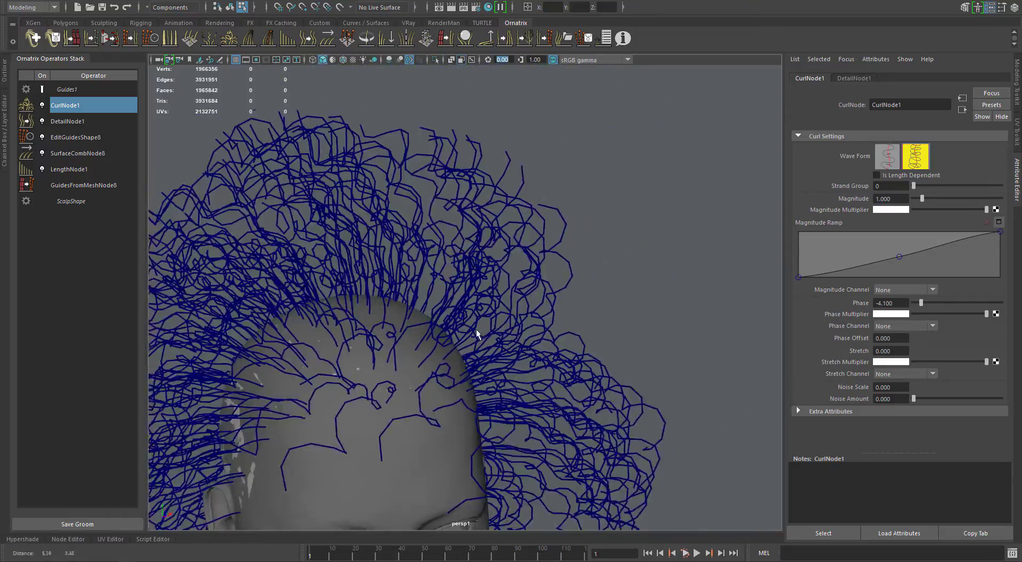
pyautogui.keyDown('alt'); pyautogui.moveTo(475, 329); pyautogui.dragTo(636, 260, button='right'); pyautogui.keyUp('alt')
pyautogui.keyDown('alt'); pyautogui.moveTo(635, 262); pyautogui.dragTo(637, 272); pyautogui.keyUp('alt')
pyautogui.keyDown('ctrl'); pyautogui.moveTo(895, 303); pyautogui.dragTo(850, 306); pyautogui.keyUp('ctrl')
pyautogui.keyDown('alt'); pyautogui.moveTo(602, 314); pyautogui.dragTo(536, 266); pyautogui.keyUp('alt')
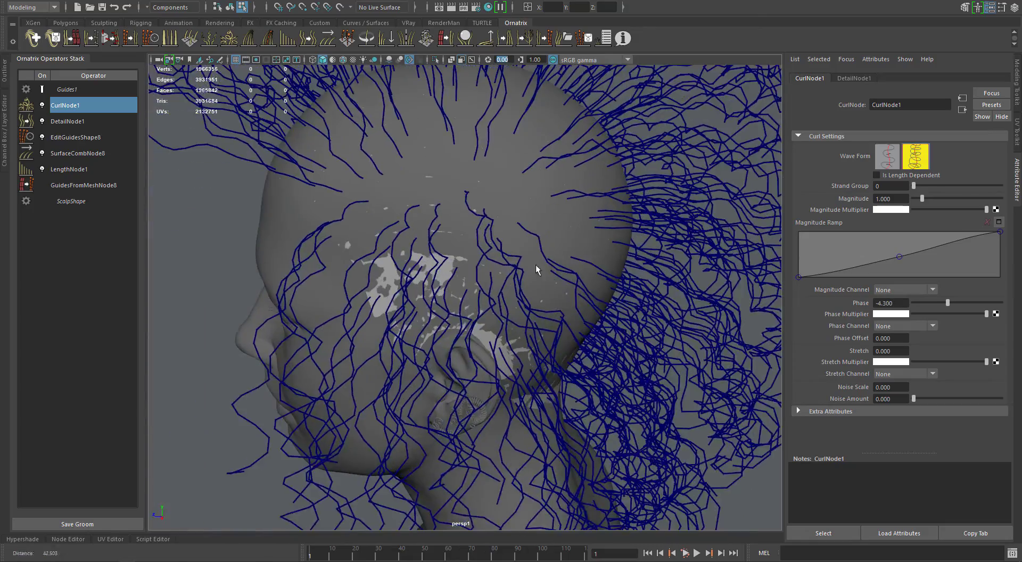
pyautogui.keyDown('ctrl'); pyautogui.moveTo(901, 302); pyautogui.dragTo(893, 302); pyautogui.keyUp('ctrl')
pyautogui.keyDown('alt'); pyautogui.moveTo(554, 264); pyautogui.dragTo(633, 290); pyautogui.keyUp('alt')
# Reshape the curl Magnitude Ramp with an added point near the tip, the end lowered to 0.67 and the midpoint at about 0.49.
pyautogui.moveTo(799, 277)
pyautogui.mouseDown()
pyautogui.moveTo(798, 245)
pyautogui.moveTo(798, 277)
pyautogui.mouseUp()
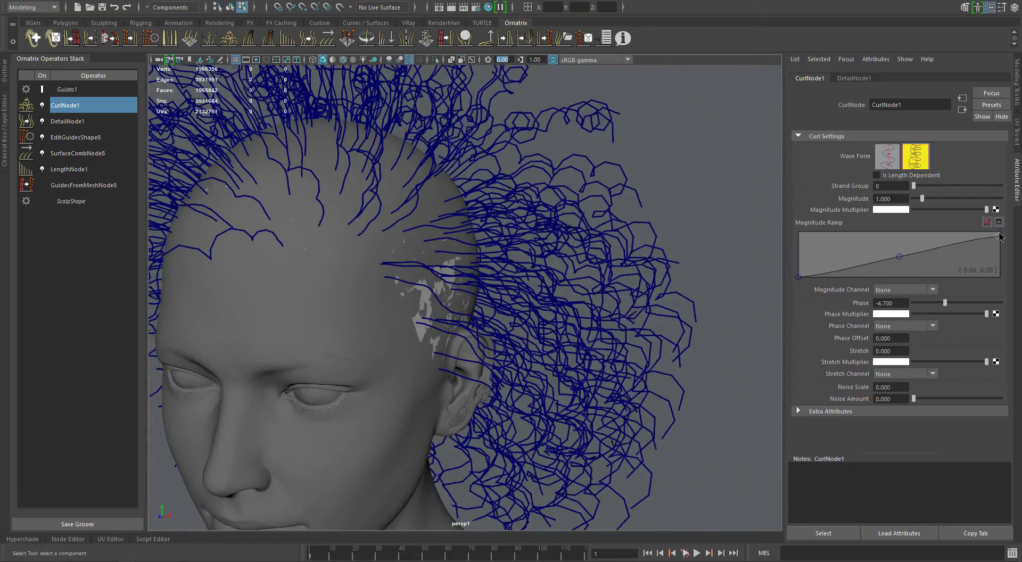
pyautogui.click(984, 235)
pyautogui.moveTo(1000, 231)
pyautogui.mouseDown()
pyautogui.moveTo(1000, 248)
pyautogui.moveTo(1015, 239)
pyautogui.mouseUp()
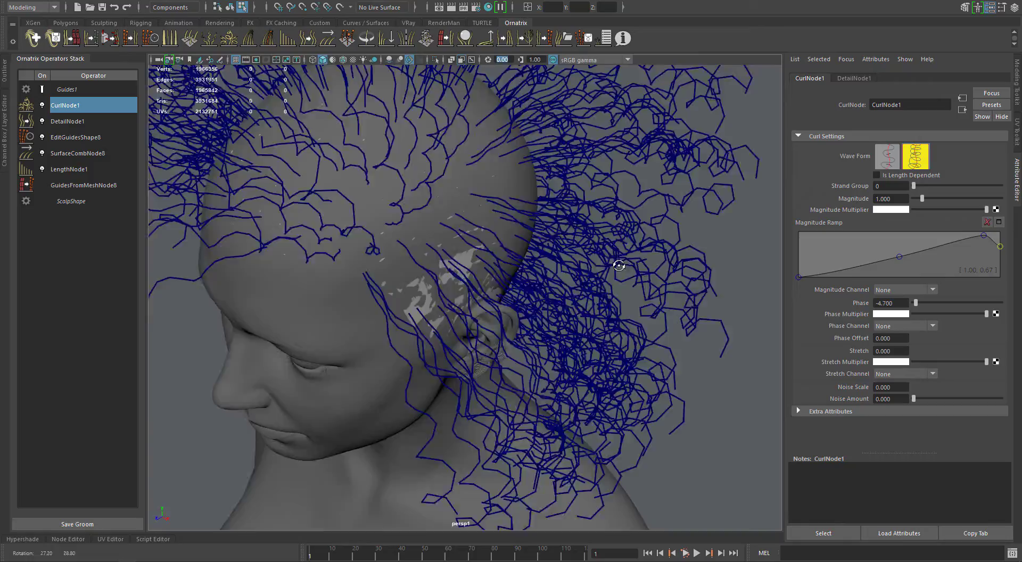
pyautogui.keyDown('alt'); pyautogui.moveTo(619, 266); pyautogui.dragTo(719, 219); pyautogui.keyUp('alt')
pyautogui.moveTo(984, 236); pyautogui.dragTo(976, 237)
pyautogui.moveTo(899, 257); pyautogui.dragTo(897, 256)
pyautogui.keyDown('alt'); pyautogui.moveTo(544, 348); pyautogui.dragTo(610, 292, button='middle'); pyautogui.keyUp('alt')
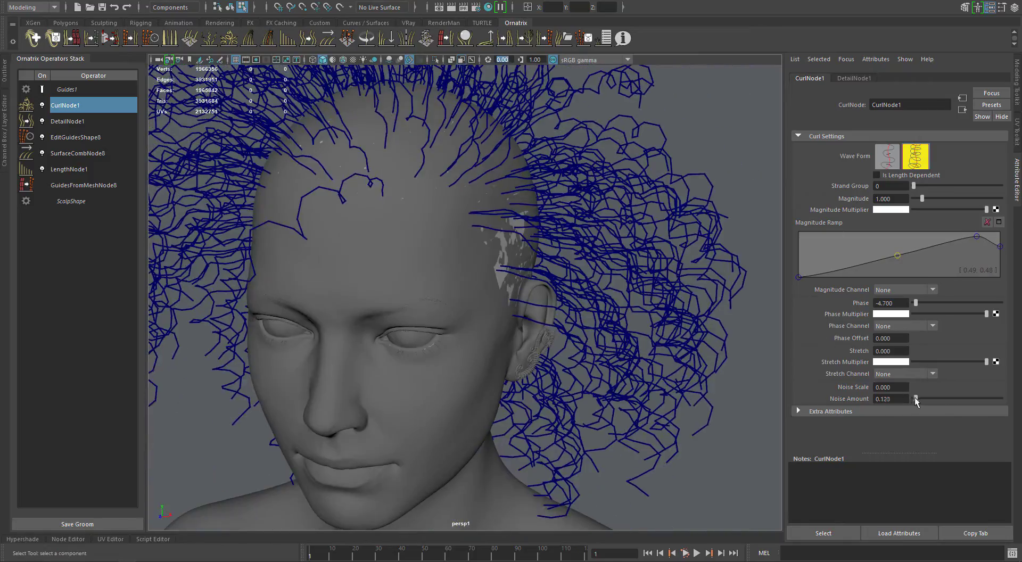
# Set the curl's Noise Amount to 0.153 and Noise Scale to 1.6.
pyautogui.moveTo(914, 397); pyautogui.dragTo(916, 399)
pyautogui.keyDown('alt'); pyautogui.moveTo(691, 319); pyautogui.dragTo(803, 374); pyautogui.keyUp('alt')
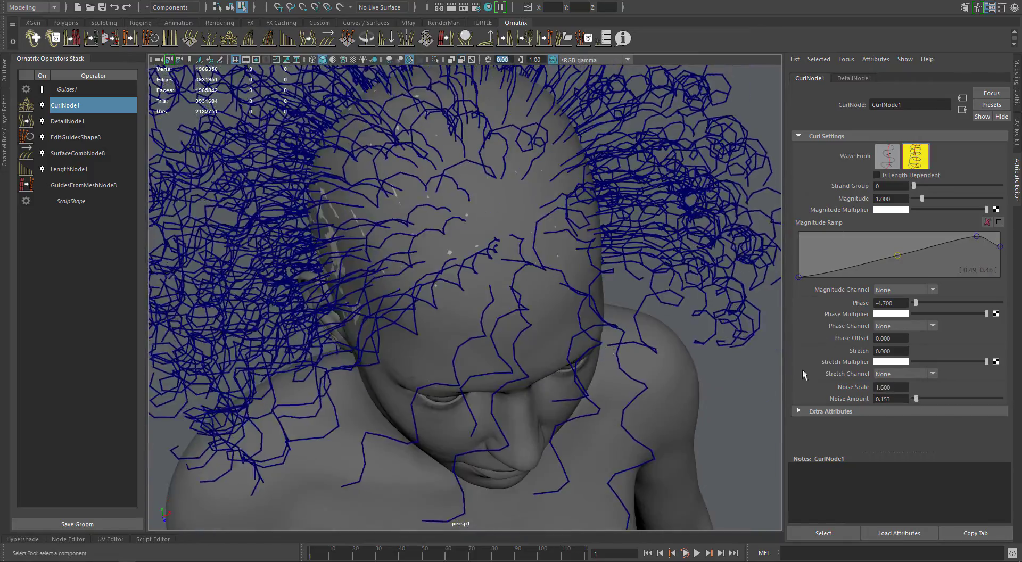
pyautogui.keyDown('alt'); pyautogui.moveTo(745, 346); pyautogui.dragTo(558, 302); pyautogui.keyUp('alt')
pyautogui.keyDown('alt'); pyautogui.moveTo(549, 264); pyautogui.dragTo(525, 311, button='middle'); pyautogui.keyUp('alt')
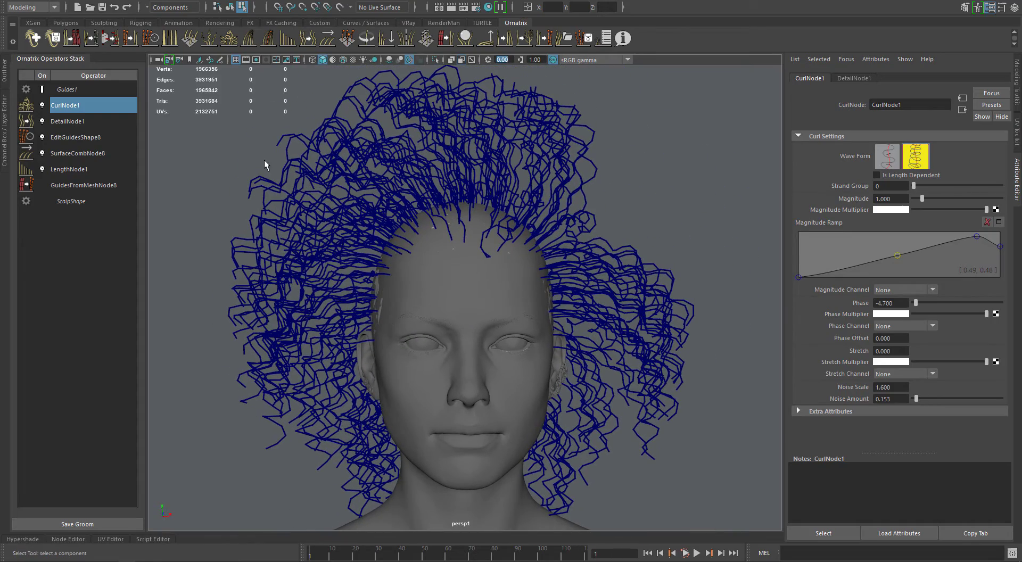
# Select the Length operator in the stack and save the scene as CurlsHair_Tutorial.mb.
pyautogui.click(71, 168)
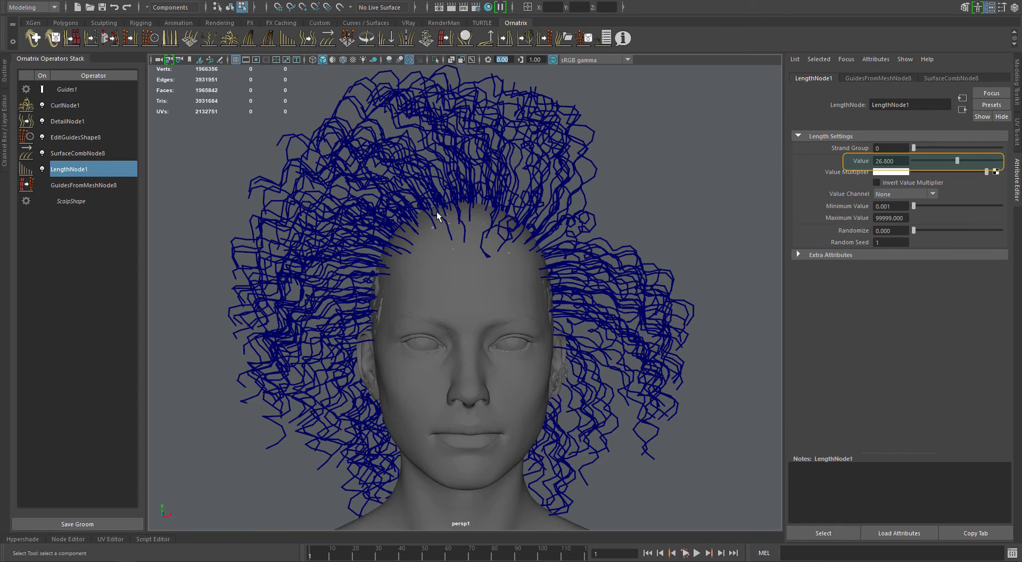
pyautogui.keyDown('alt'); pyautogui.moveTo(438, 214); pyautogui.dragTo(432, 210); pyautogui.keyUp('alt')
pyautogui.press('space')
pyautogui.click(251, 168)
pyautogui.click(282, 224)
pyautogui.click(320, 317)
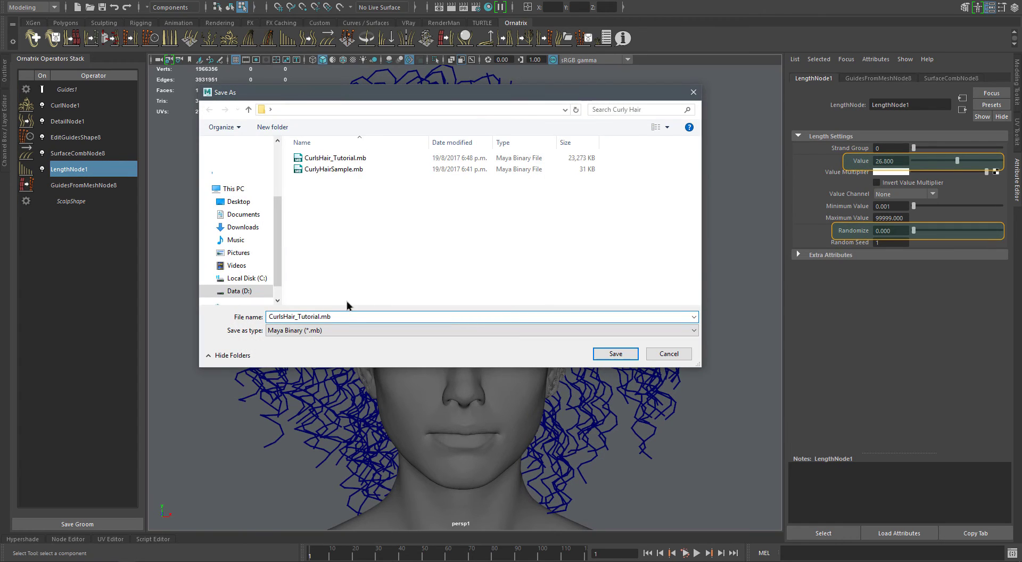
pyautogui.press('Return')
# Try a different guide length, undo it, and set the Length operator's Randomize to 0.15.
pyautogui.moveTo(938, 160); pyautogui.dragTo(969, 167)
pyautogui.hotkey('ctrl', 'z')
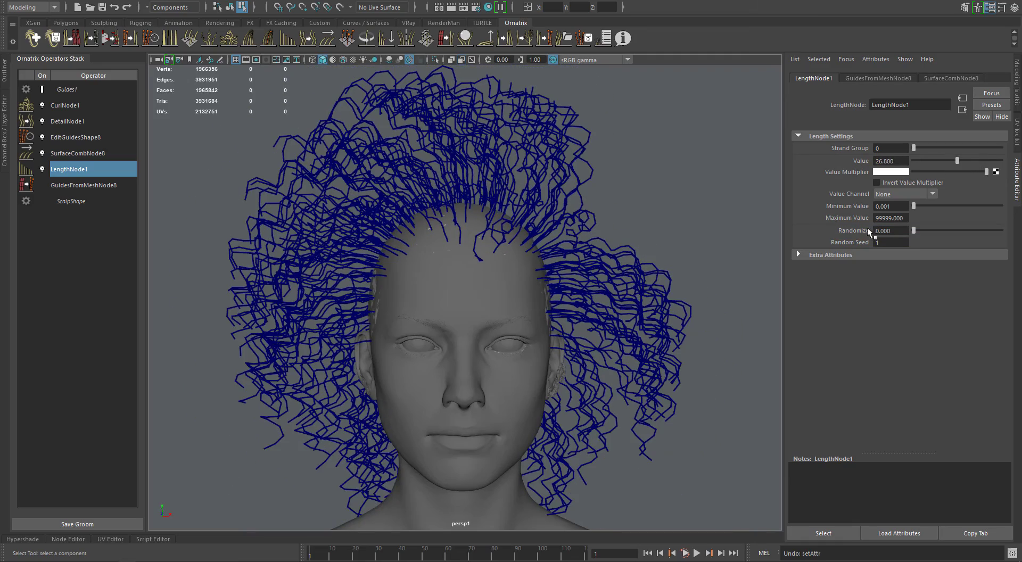
pyautogui.keyDown('ctrl'); pyautogui.moveTo(893, 230); pyautogui.dragTo(895, 231, button='middle'); pyautogui.keyUp('ctrl')
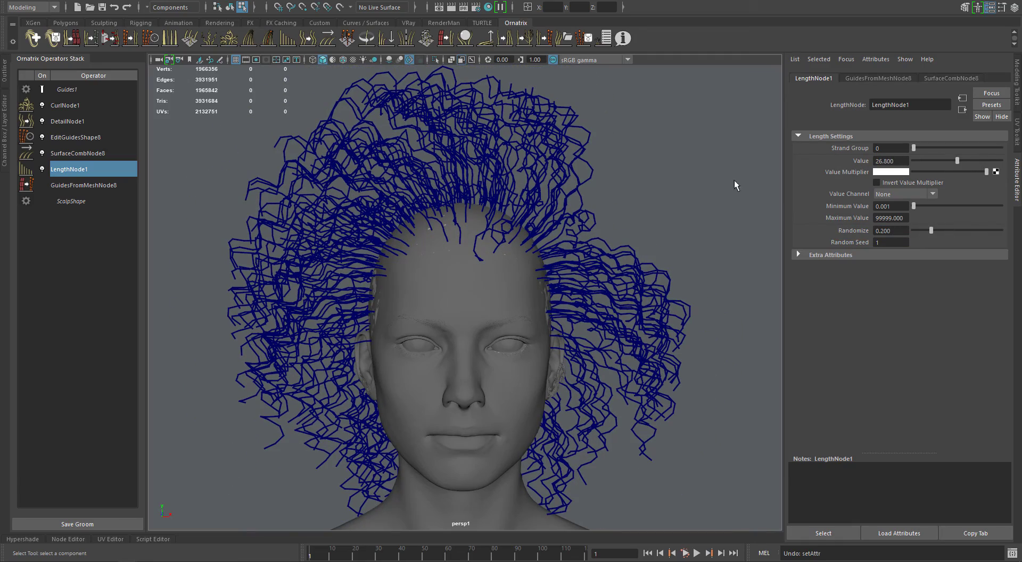
pyautogui.keyDown('alt'); pyautogui.moveTo(640, 186); pyautogui.dragTo(637, 188); pyautogui.keyUp('alt')
pyautogui.press('Return')
pyautogui.keyDown('alt'); pyautogui.moveTo(586, 240); pyautogui.dragTo(623, 266); pyautogui.keyUp('alt')
# List shape nodes in the Outliner and hide the ScalpShape mesh under the Scalp group.
pyautogui.click(5, 69)
pyautogui.click(28, 209)
pyautogui.rightClick(59, 392)
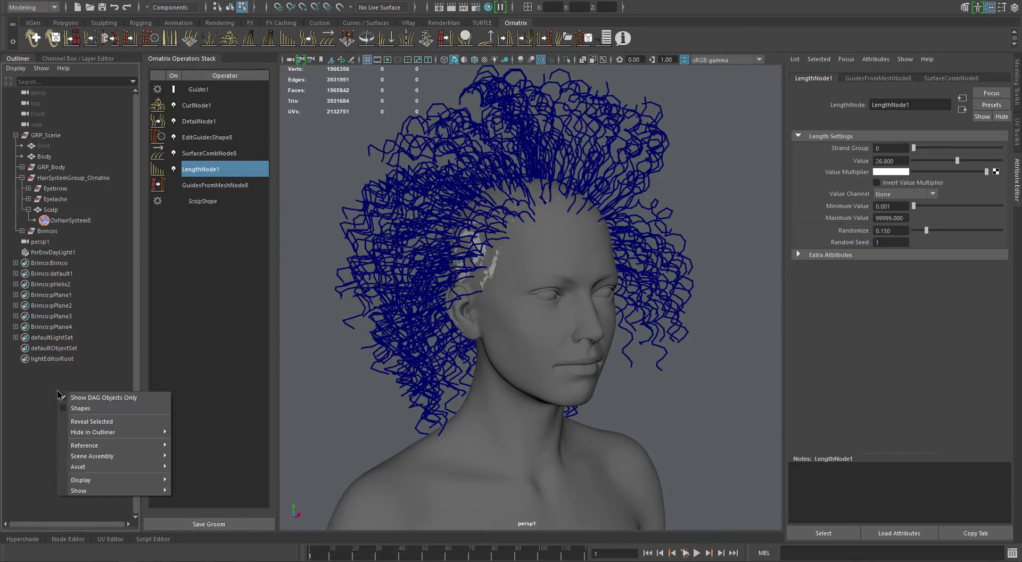
pyautogui.click(80, 407)
pyautogui.click(65, 220)
pyautogui.click(841, 218)
pyautogui.click(877, 229)
pyautogui.click(880, 218)
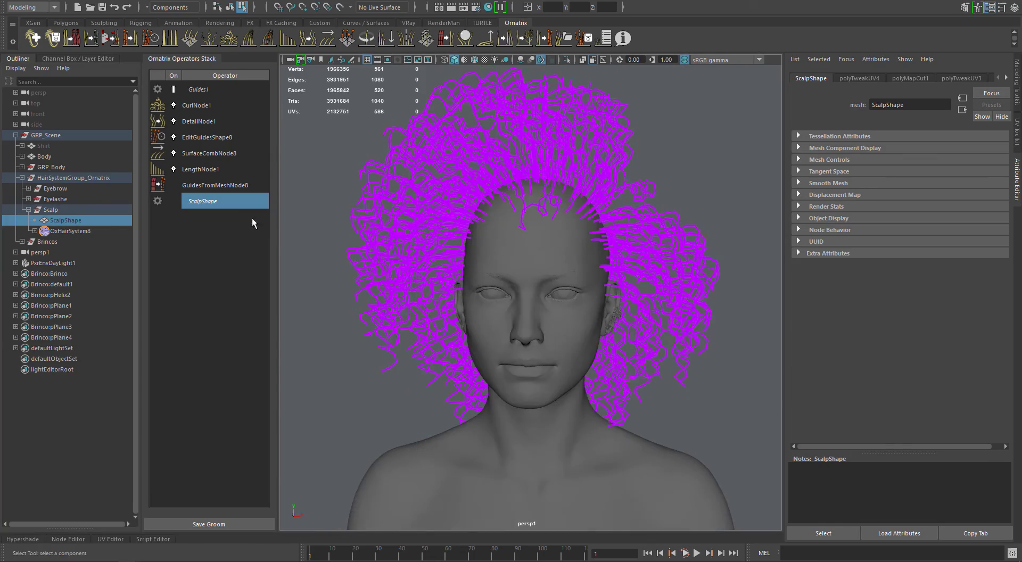
pyautogui.click(19, 59)
# Add a Hair from Guides operator above the Curl operator.
pyautogui.click(65, 105)
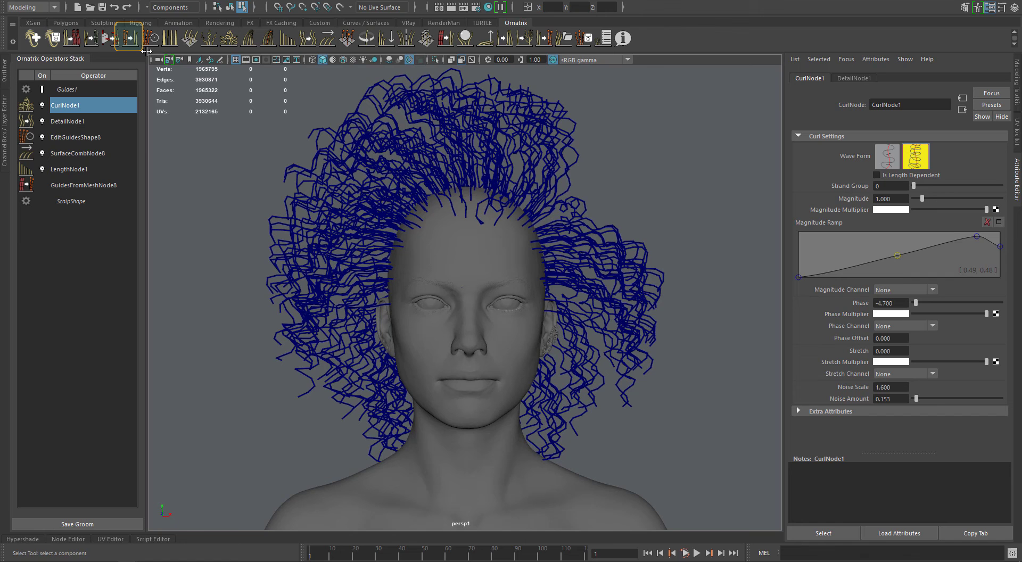
pyautogui.click(131, 39)
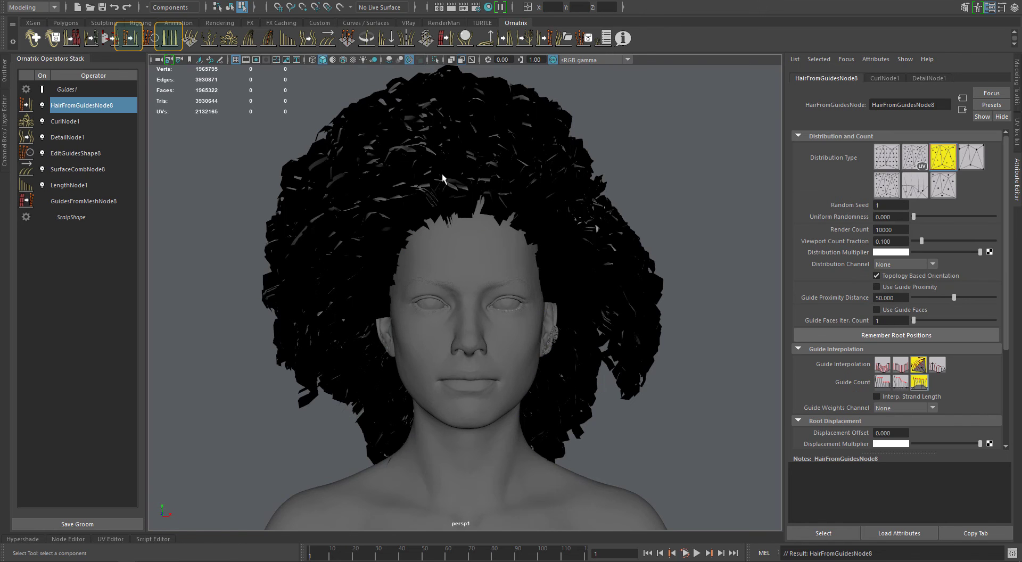
pyautogui.keyDown('alt'); pyautogui.moveTo(442, 179); pyautogui.dragTo(409, 198); pyautogui.keyUp('alt')
# Add a Render Settings operator on top of the stack and set its hair Radius to 0.11.
pyautogui.click(170, 38)
pyautogui.moveTo(954, 160); pyautogui.dragTo(923, 160)
pyautogui.keyDown('alt'); pyautogui.moveTo(431, 215); pyautogui.dragTo(427, 190); pyautogui.keyUp('alt')
pyautogui.scroll(2, 483, 216)
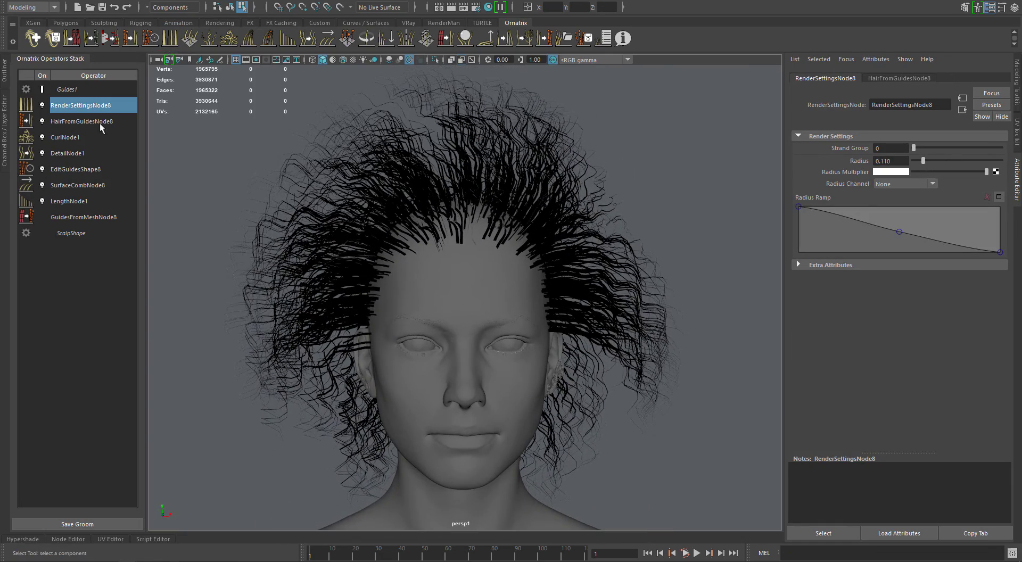
# Add a Guide Cluster operator above Hair from Guides and lower the midpoint of its Cluster Ramp to about 0.31.
pyautogui.click(89, 123)
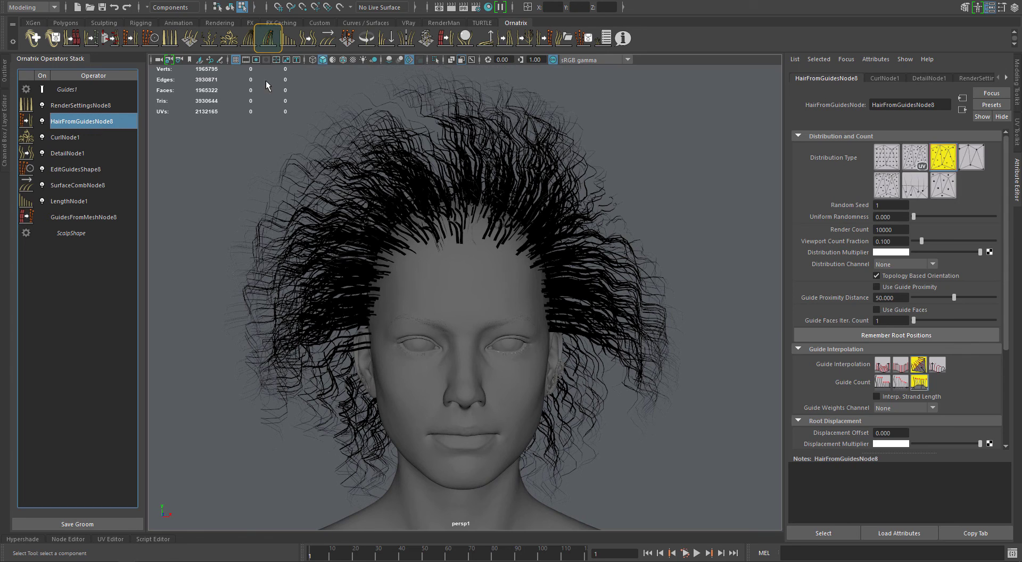
pyautogui.click(269, 43)
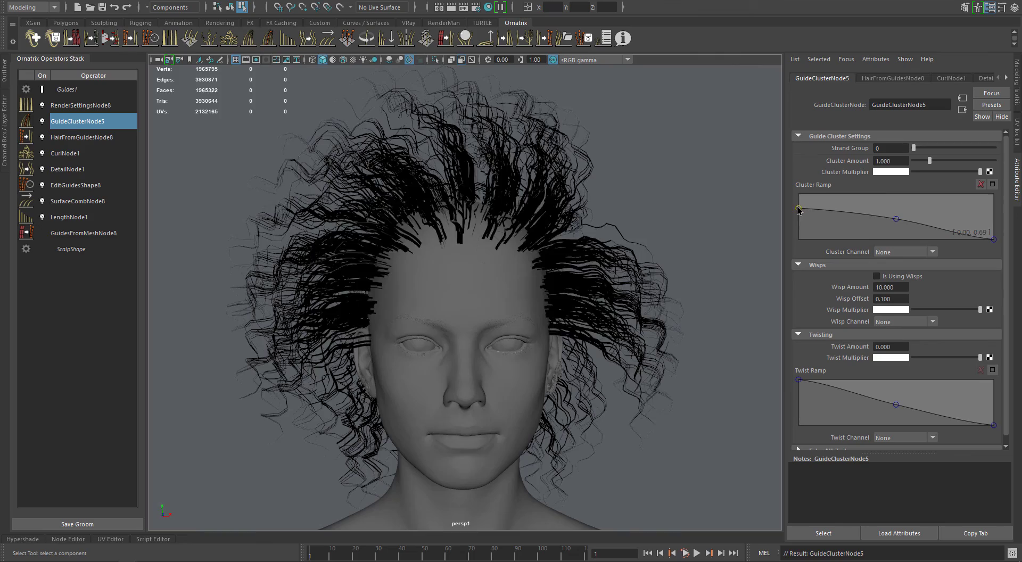
pyautogui.click(896, 220)
pyautogui.moveTo(896, 220); pyautogui.dragTo(899, 226)
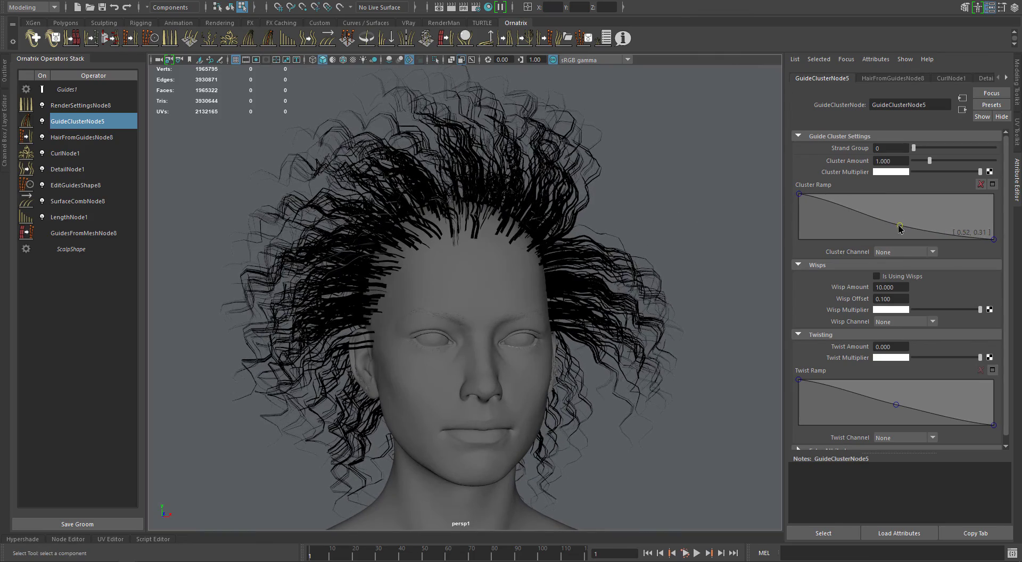
pyautogui.keyDown('alt'); pyautogui.moveTo(618, 255); pyautogui.dragTo(604, 226); pyautogui.keyUp('alt')
# Select the Hair from Guides operator and switch the viewport renderer to Legacy Default Viewport.
pyautogui.click(104, 137)
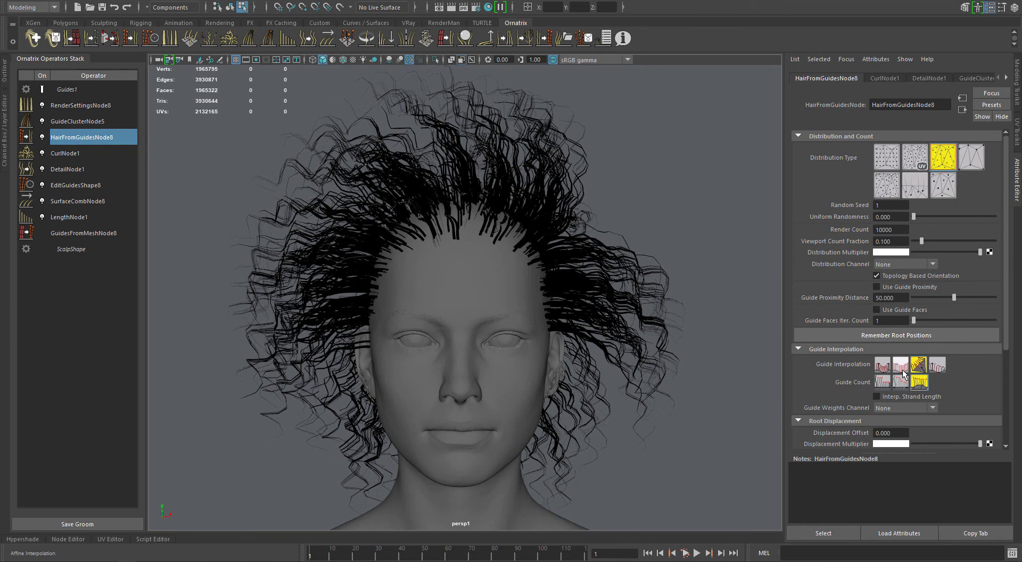
pyautogui.press('space')
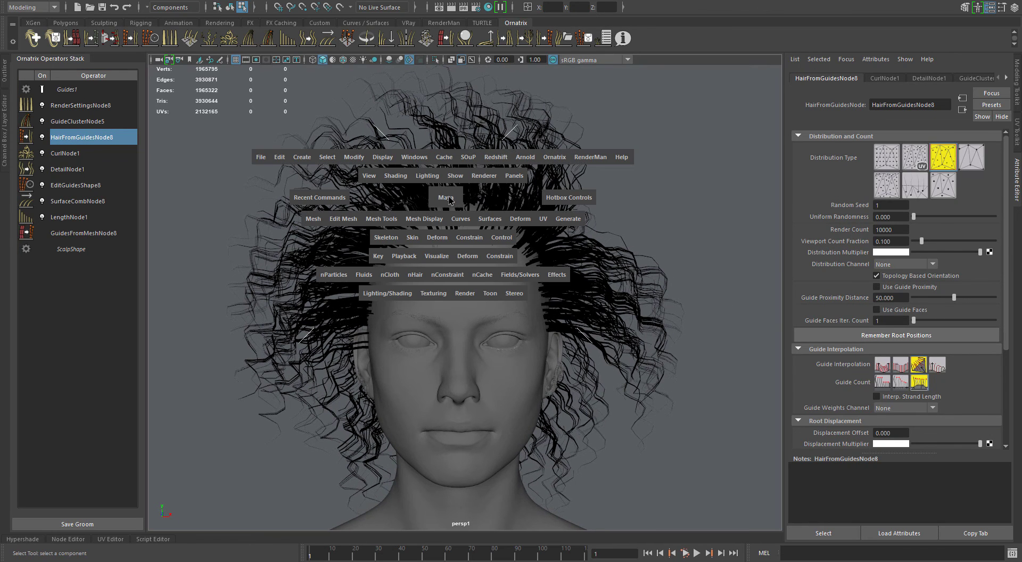
pyautogui.click(484, 177)
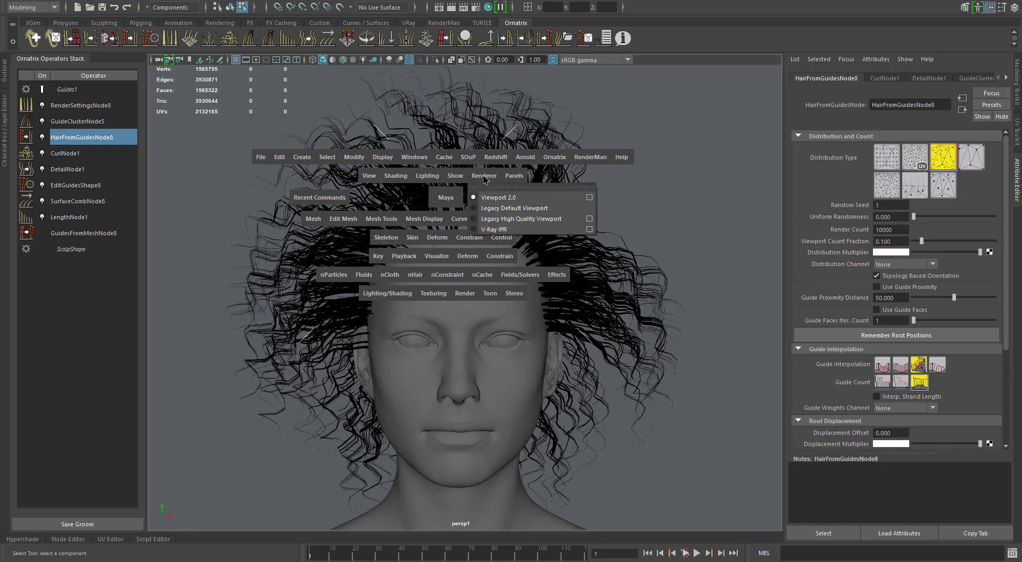
pyautogui.click(485, 207)
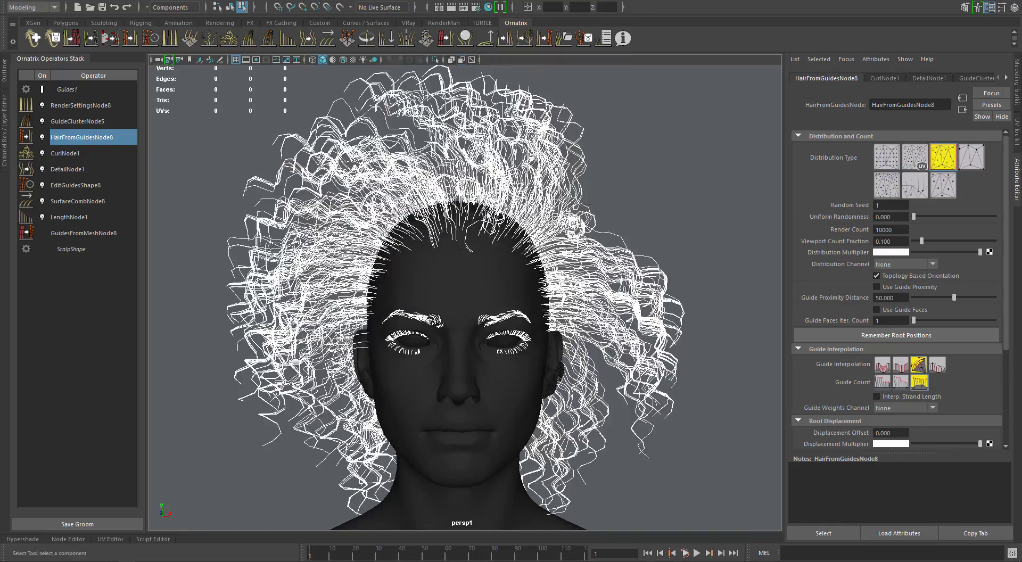
pyautogui.moveTo(502, 213)
pyautogui.keyDown('alt'); pyautogui.mouseDown()
pyautogui.moveTo(585, 216)
pyautogui.moveTo(502, 213)
pyautogui.mouseUp(); pyautogui.keyUp('alt')
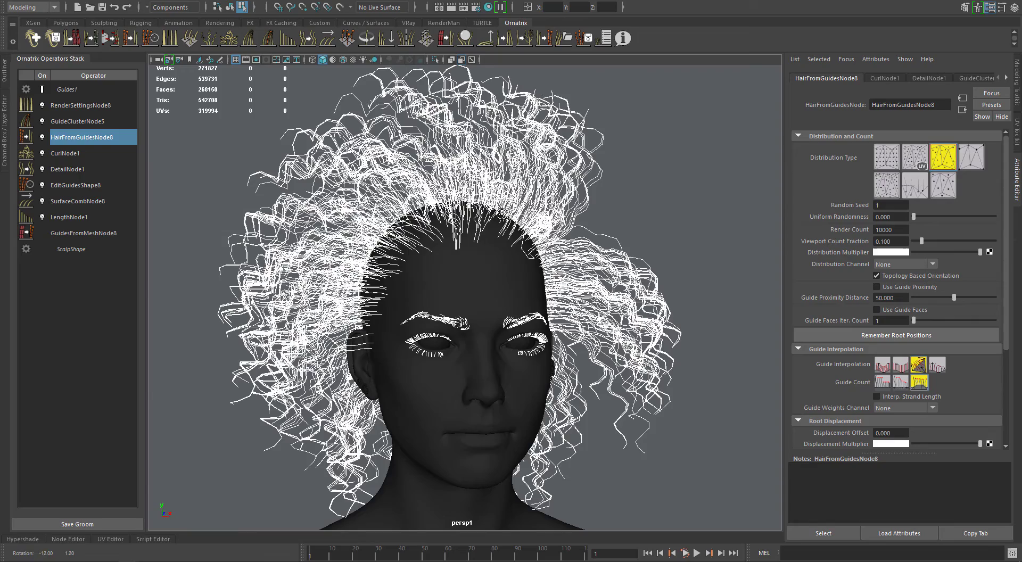
# Try a slightly higher Viewport Count Fraction for Hair from Guides and return it to 0.1.
pyautogui.moveTo(924, 241)
pyautogui.mouseDown()
pyautogui.moveTo(966, 246)
pyautogui.moveTo(925, 246)
pyautogui.mouseUp()
pyautogui.click(889, 242)
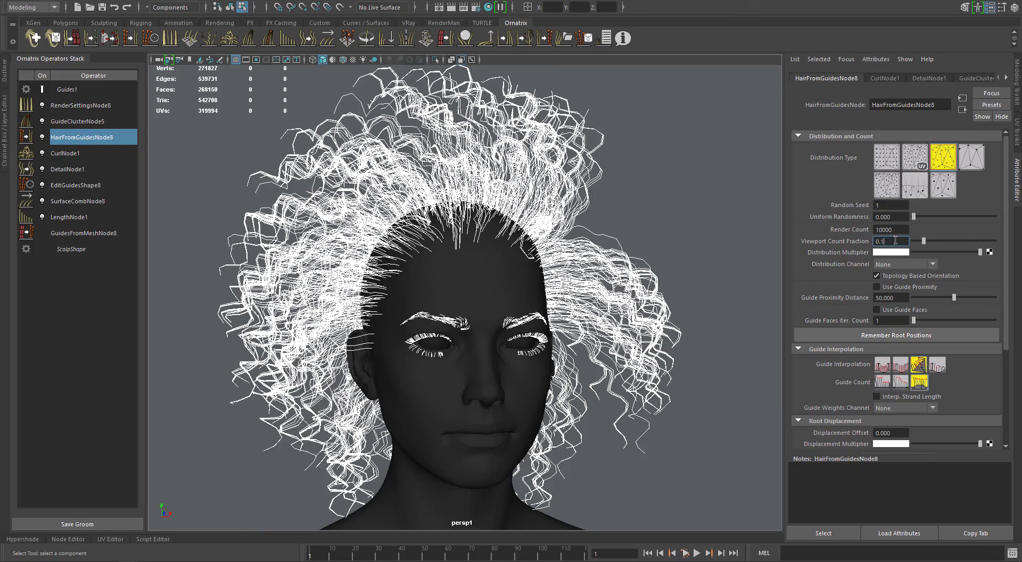
pyautogui.press('Return')
# Set Guide Interpolation to Affine and Guide Count to its first option for the Hair from Guides operator.
pyautogui.keyDown('alt'); pyautogui.moveTo(660, 258); pyautogui.dragTo(612, 255); pyautogui.keyUp('alt')
pyautogui.moveTo(1007, 315); pyautogui.dragTo(1008, 342)
pyautogui.keyDown('alt'); pyautogui.moveTo(639, 302); pyautogui.dragTo(585, 295); pyautogui.keyUp('alt')
pyautogui.click(882, 342)
pyautogui.click(900, 324)
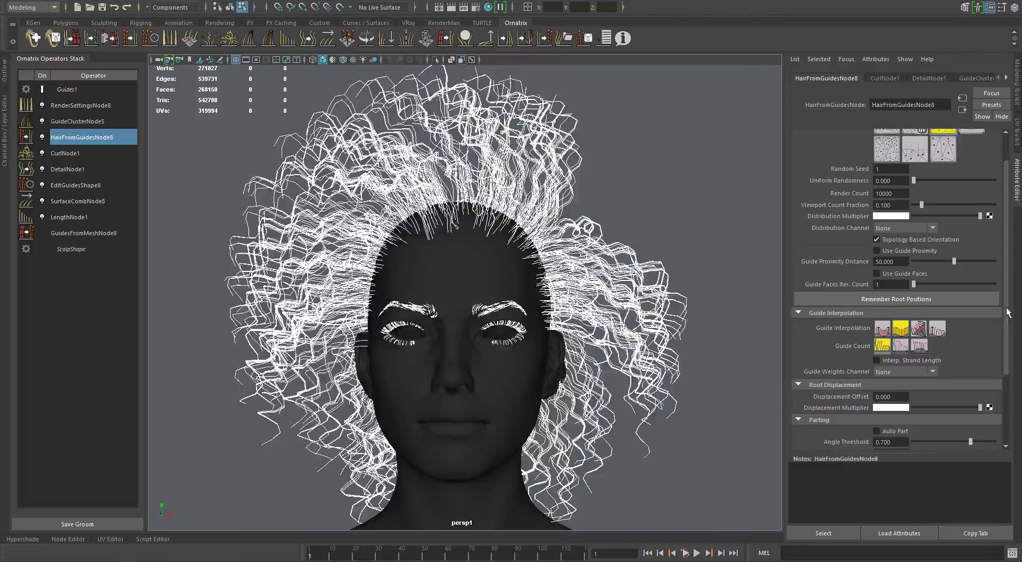
pyautogui.keyDown('alt'); pyautogui.moveTo(618, 282); pyautogui.dragTo(580, 276); pyautogui.keyUp('alt')
pyautogui.keyDown('alt'); pyautogui.moveTo(580, 276); pyautogui.dragTo(602, 254, button='right'); pyautogui.keyUp('alt')
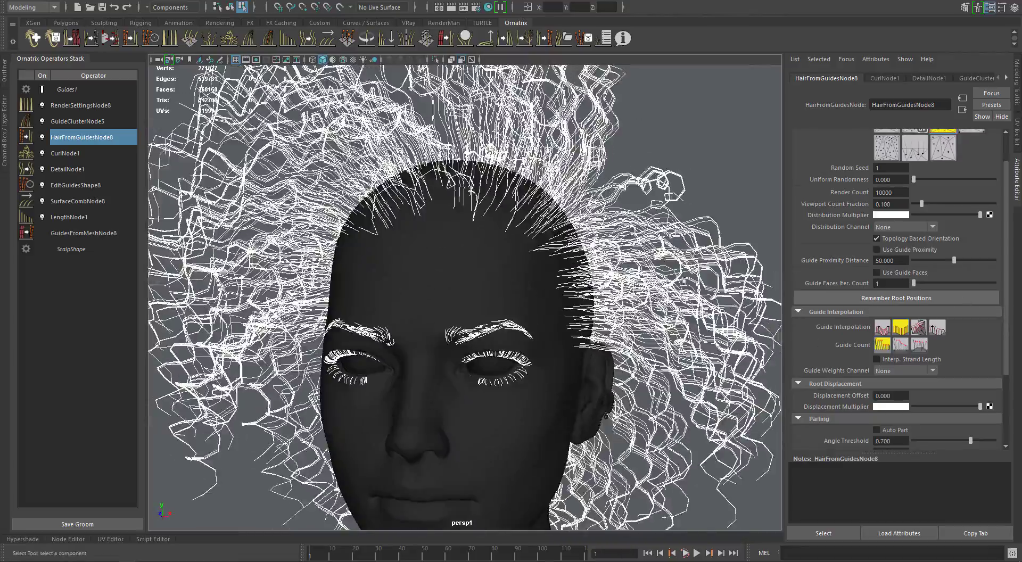
# Try the second Guide Count option on the generated hair and return to the first one.
pyautogui.scroll(-2, 919, 356)
pyautogui.click(900, 276)
pyautogui.click(883, 279)
# Activate the Partings Editing Tool in Add mode and preview a parting plane on the side of the head.
pyautogui.click(891, 361)
pyautogui.keyDown('alt'); pyautogui.moveTo(580, 287); pyautogui.dragTo(423, 303); pyautogui.keyUp('alt')
pyautogui.scroll(-2, 1004, 326)
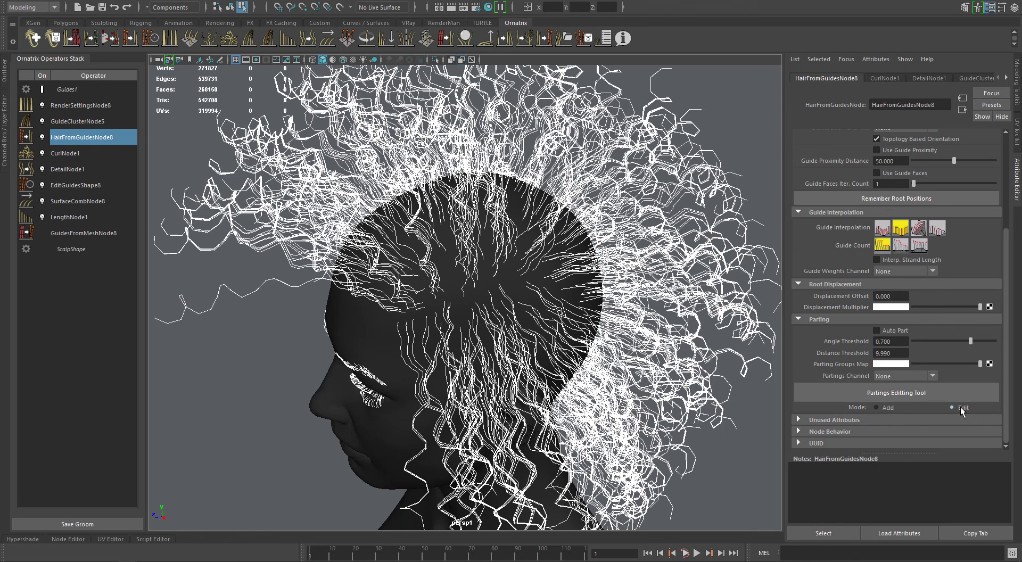
pyautogui.click(870, 392)
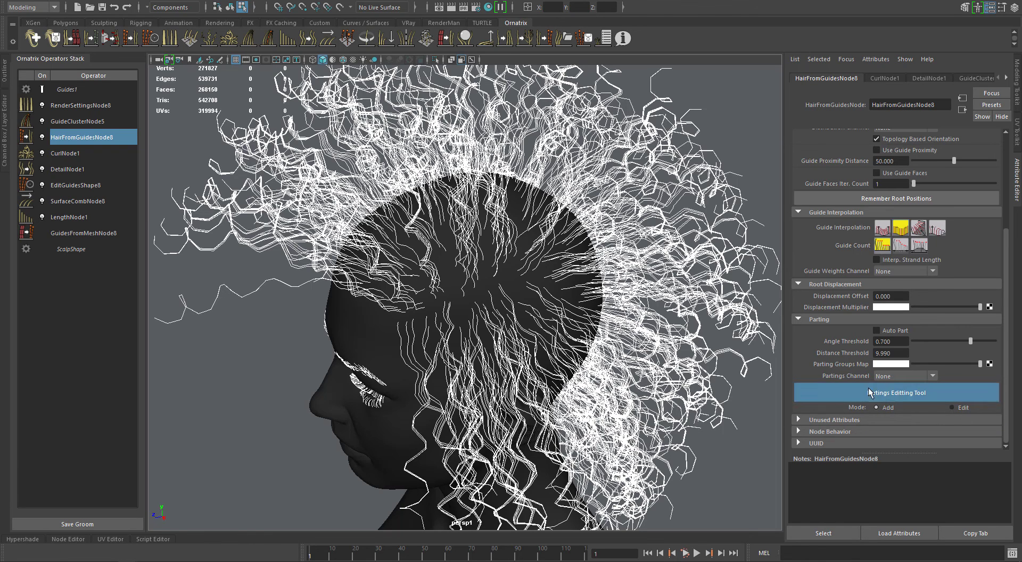
pyautogui.keyDown('alt'); pyautogui.moveTo(429, 324); pyautogui.dragTo(451, 314); pyautogui.keyUp('alt')
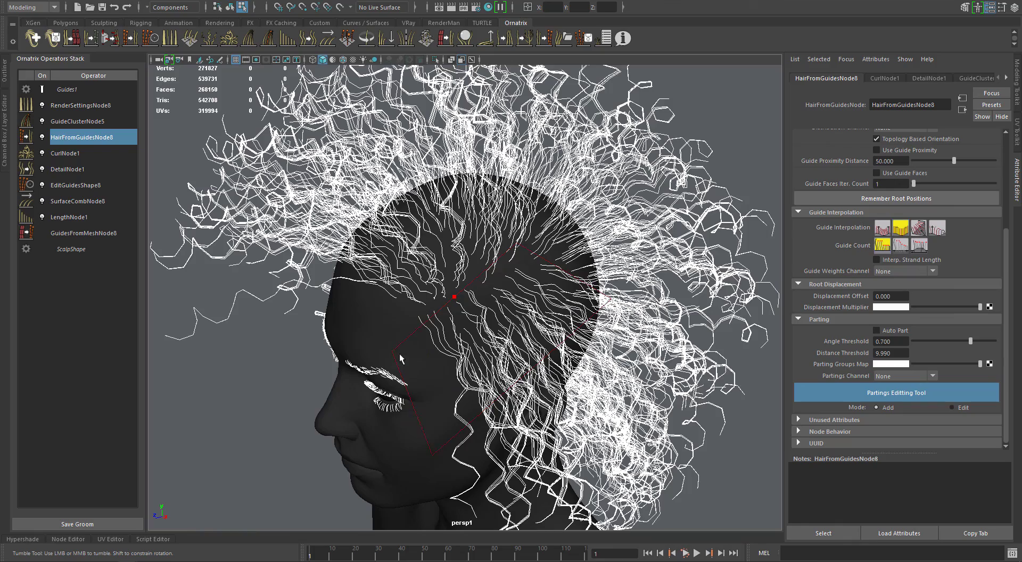
pyautogui.keyDown('alt'); pyautogui.moveTo(406, 357); pyautogui.dragTo(471, 288); pyautogui.keyUp('alt')
# Switch the viewport renderer back to Viewport 2.0, preview a parting on the side hair and exit the Partings Editing Tool.
pyautogui.press('space')
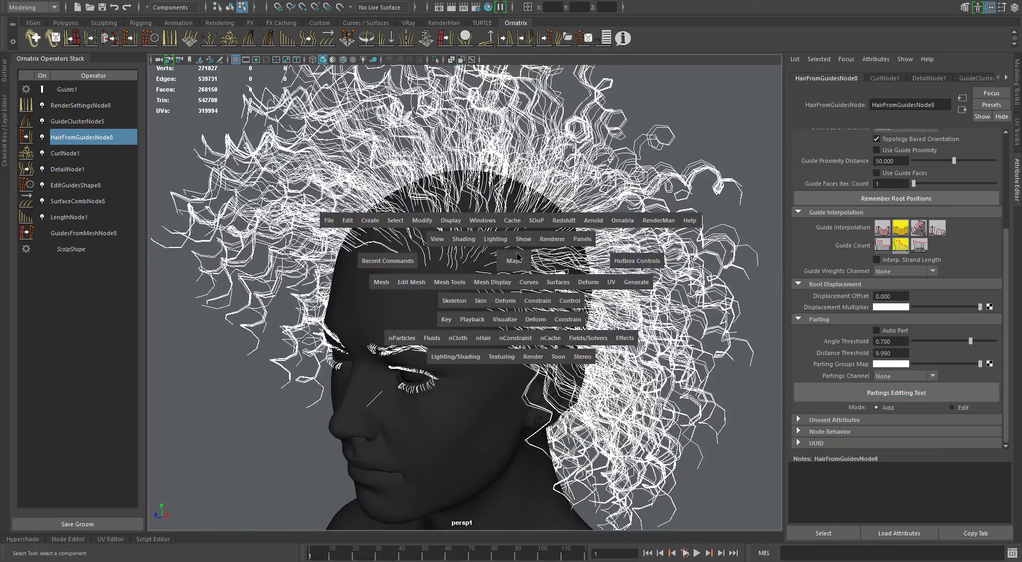
pyautogui.moveTo(541, 237); pyautogui.dragTo(506, 267)
pyautogui.click(871, 394)
pyautogui.click(889, 395)
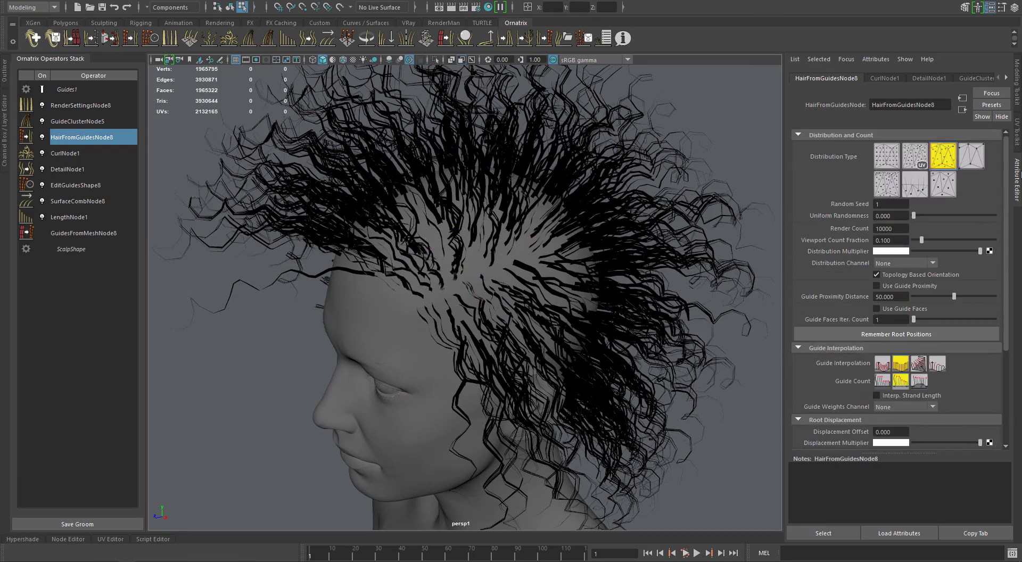
pyautogui.click(889, 394)
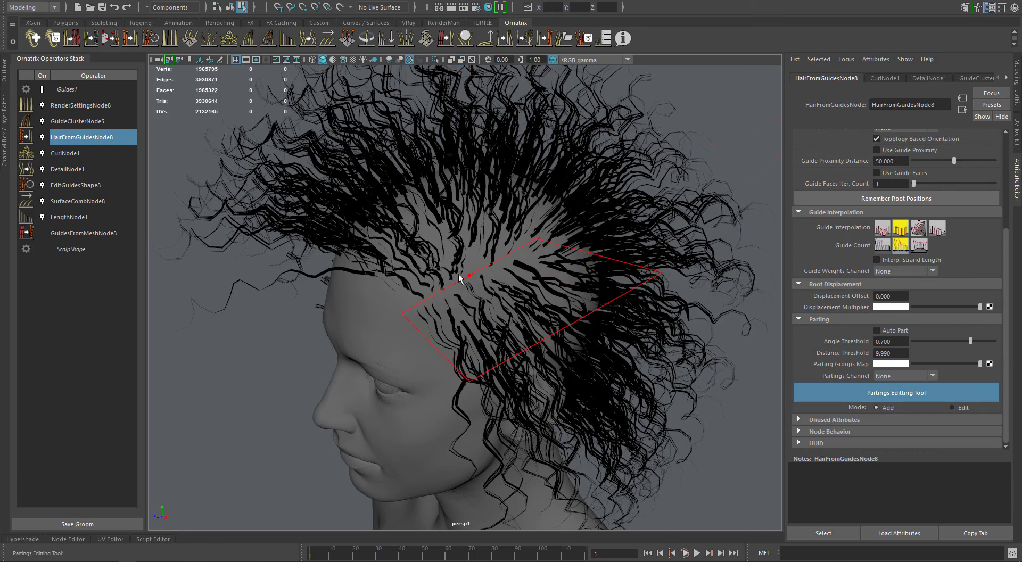
pyautogui.keyDown('alt'); pyautogui.moveTo(458, 276); pyautogui.dragTo(455, 225); pyautogui.keyUp('alt')
pyautogui.press('q')
# Reduce the Render Settings radius and add a Mesh from Strands operator with the cylindrical Strand Mesh Type and a Side Count of 3.
pyautogui.click(92, 105)
pyautogui.moveTo(926, 159); pyautogui.dragTo(915, 159)
pyautogui.click(72, 39)
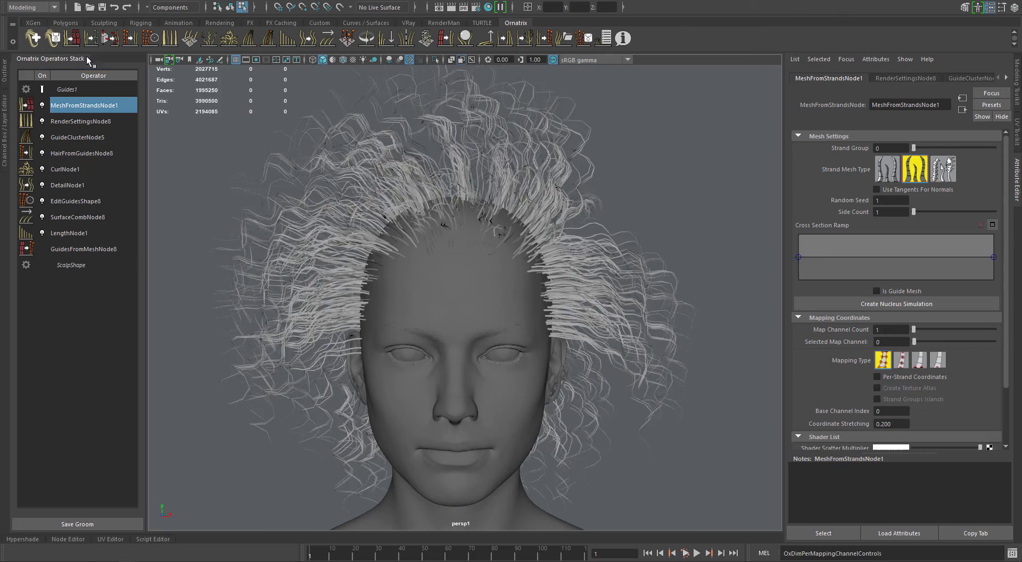
pyautogui.click(887, 168)
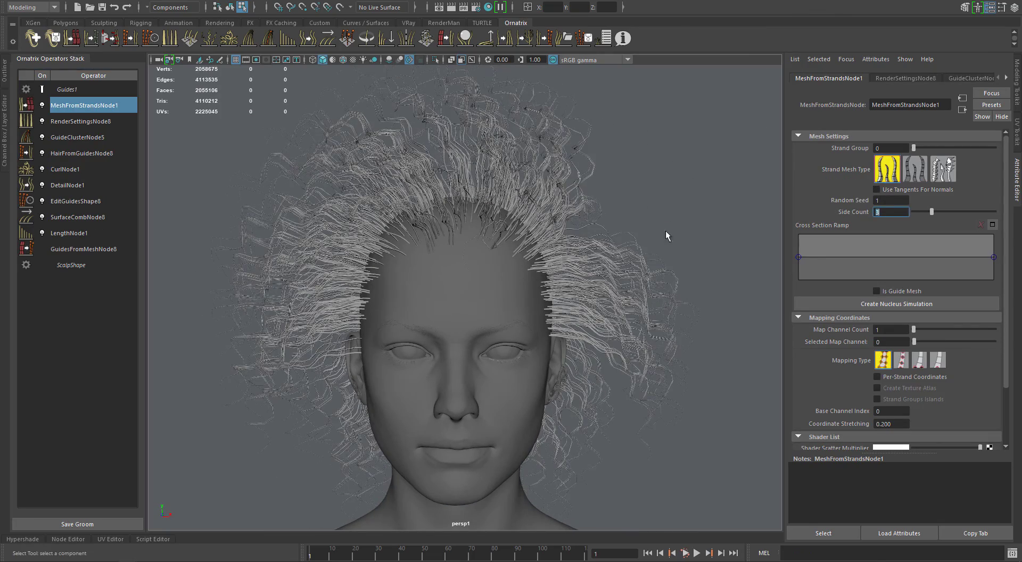
pyautogui.click(888, 377)
pyautogui.keyDown('alt'); pyautogui.moveTo(306, 202); pyautogui.dragTo(358, 201); pyautogui.keyUp('alt')
# Raise the Viewport Count Fraction of Hair from Guides to about 0.48 and inspect the meshed hair from the side and front.
pyautogui.click(82, 153)
pyautogui.moveTo(1005, 240); pyautogui.dragTo(1004, 154)
pyautogui.moveTo(921, 229); pyautogui.dragTo(952, 229)
pyautogui.keyDown('alt'); pyautogui.moveTo(552, 221); pyautogui.dragTo(426, 250); pyautogui.keyUp('alt')
pyautogui.scroll(3, 479, 272)
pyautogui.keyDown('alt'); pyautogui.moveTo(511, 284); pyautogui.dragTo(447, 266); pyautogui.keyUp('alt')
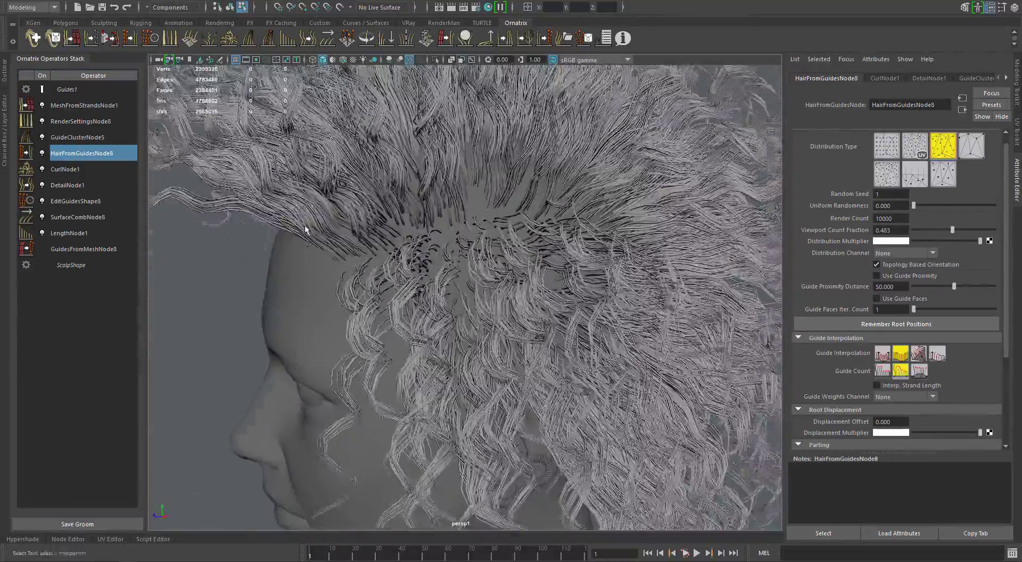
pyautogui.scroll(-4, 305, 230)
pyautogui.keyDown('alt'); pyautogui.moveTo(305, 230); pyautogui.dragTo(415, 226); pyautogui.keyUp('alt')
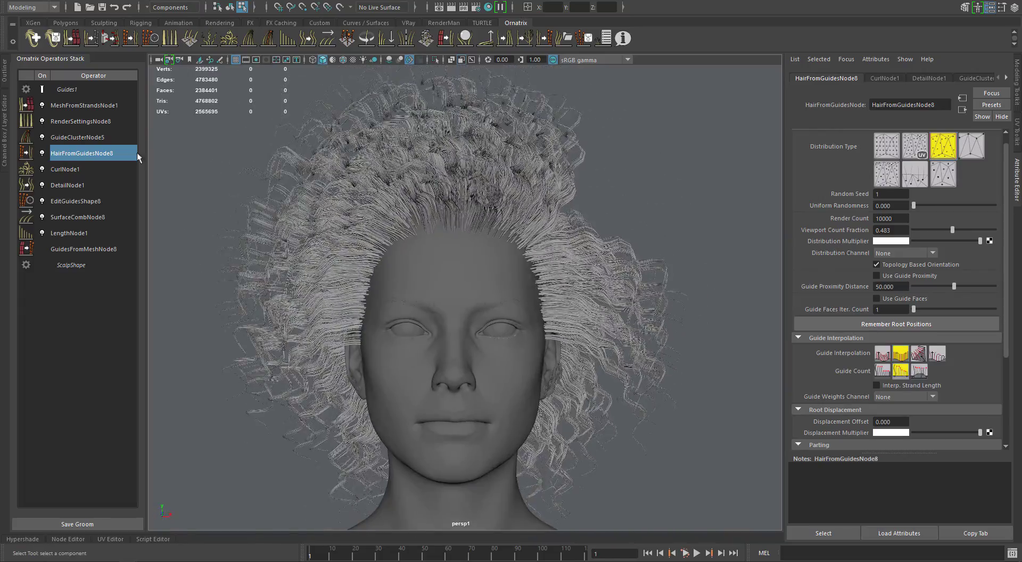
# Delete the Mesh from Strands operator and lower the Viewport Count Fraction of Hair from Guides.
pyautogui.click(84, 106)
pyautogui.press('Delete')
pyautogui.click(81, 137)
pyautogui.moveTo(953, 230); pyautogui.dragTo(926, 229)
pyautogui.keyDown('alt'); pyautogui.moveTo(355, 249); pyautogui.dragTo(390, 306); pyautogui.keyUp('alt')
pyautogui.click(74, 202)
pyautogui.press('q')
pyautogui.moveTo(898, 239); pyautogui.dragTo(897, 239)
pyautogui.moveTo(591, 279)
pyautogui.keyDown('alt'); pyautogui.mouseDown()
pyautogui.moveTo(554, 266)
pyautogui.moveTo(585, 274)
pyautogui.mouseUp(); pyautogui.keyUp('alt')
# Set the Detail operator's strand point count to 40 and check the smoothed curls.
pyautogui.click(80, 169)
pyautogui.moveTo(900, 160); pyautogui.dragTo(853, 157)
pyautogui.write('40')
pyautogui.press('Return')
pyautogui.keyDown('alt'); pyautogui.moveTo(404, 298); pyautogui.dragTo(510, 308); pyautogui.keyUp('alt')
pyautogui.keyDown('alt'); pyautogui.moveTo(436, 341); pyautogui.dragTo(488, 361, button='right'); pyautogui.keyUp('alt')
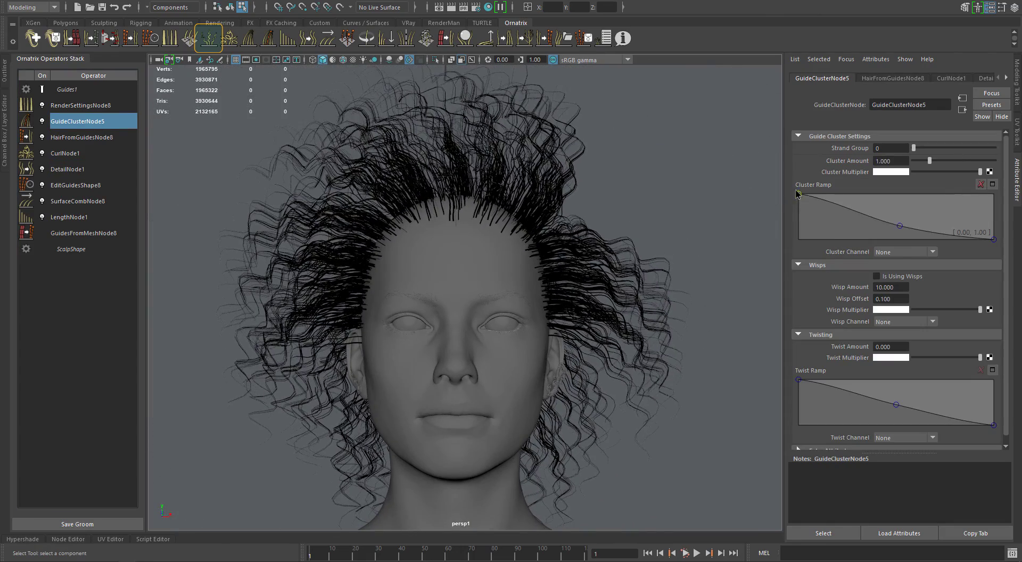
# Move the midpoint of the Guide Cluster's Cluster Ramp to about 0.48, 0.35 and collapse the Wisps and Twisting sections.
pyautogui.moveTo(900, 226); pyautogui.dragTo(892, 223)
pyautogui.click(899, 265)
pyautogui.click(899, 277)
pyautogui.keyDown('alt'); pyautogui.moveTo(538, 213); pyautogui.dragTo(526, 223); pyautogui.keyUp('alt')
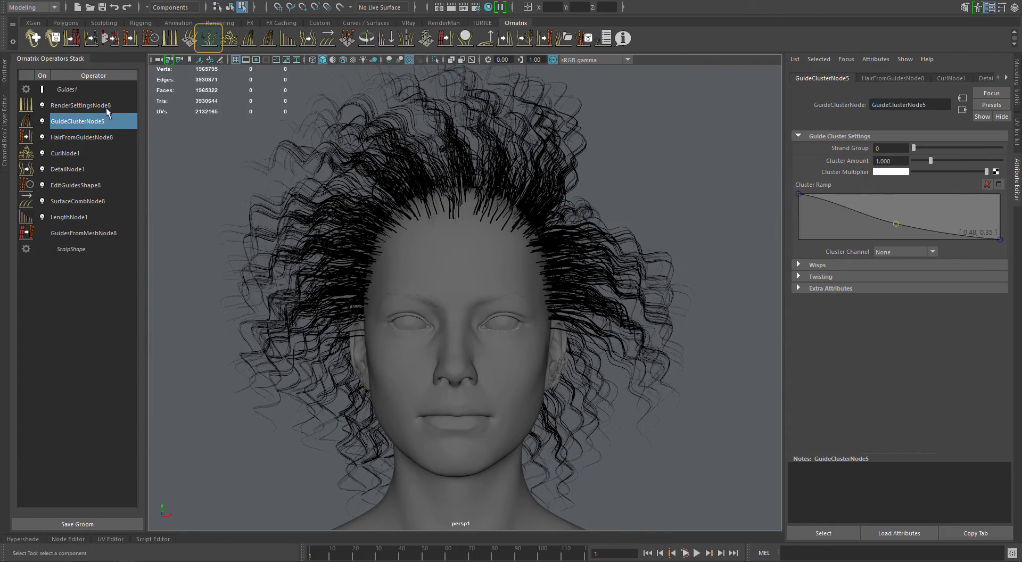
# Add a Frizz operator above Guide Cluster and reshape its Amount Ramp to fall from about 0.7 at the root to 0 at the tip.
pyautogui.click(209, 41)
pyautogui.moveTo(799, 239); pyautogui.dragTo(784, 207)
pyautogui.moveTo(1000, 194); pyautogui.dragTo(991, 265)
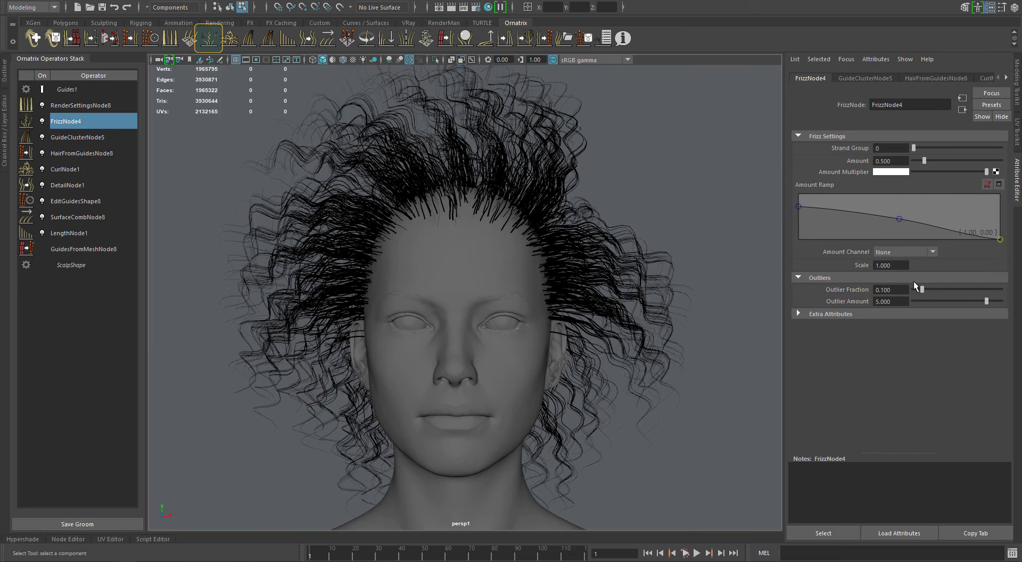
# Set the Frizz operator's Outlier Fraction to about 0.17, Outlier Amount to about 2.7 and Scale to 2.9.
pyautogui.moveTo(985, 301); pyautogui.dragTo(928, 290)
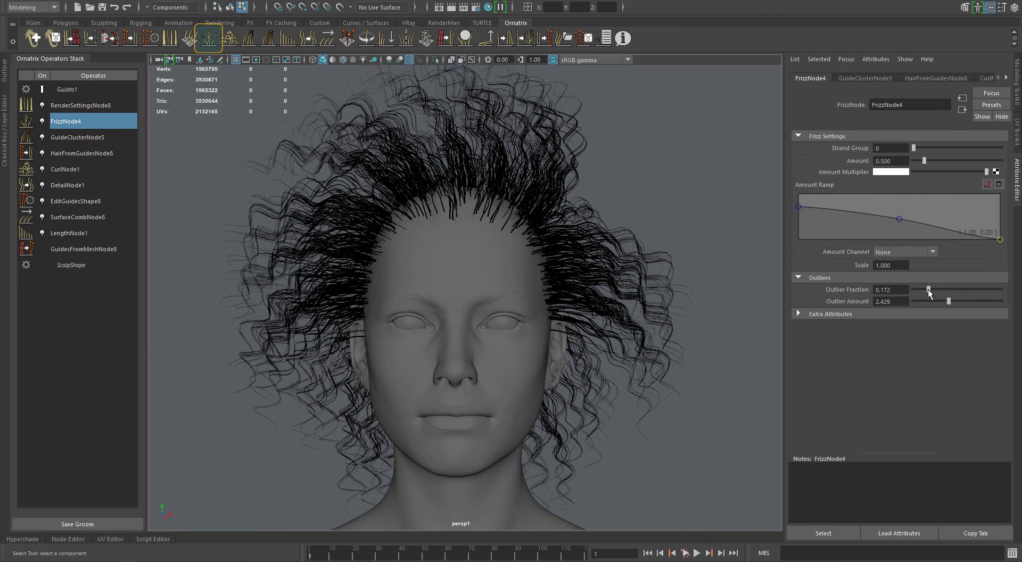
pyautogui.keyDown('alt'); pyautogui.moveTo(713, 266); pyautogui.dragTo(612, 287, button='middle'); pyautogui.keyUp('alt')
pyautogui.scroll(5, 612, 287)
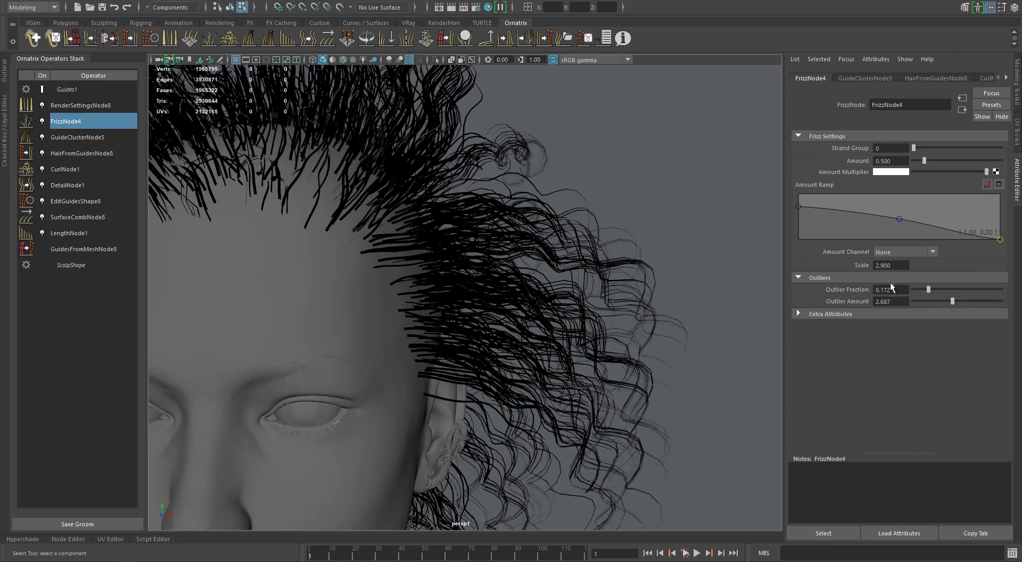
pyautogui.keyDown('ctrl'); pyautogui.moveTo(876, 267); pyautogui.dragTo(893, 268); pyautogui.keyUp('ctrl')
pyautogui.scroll(-5, 399, 246)
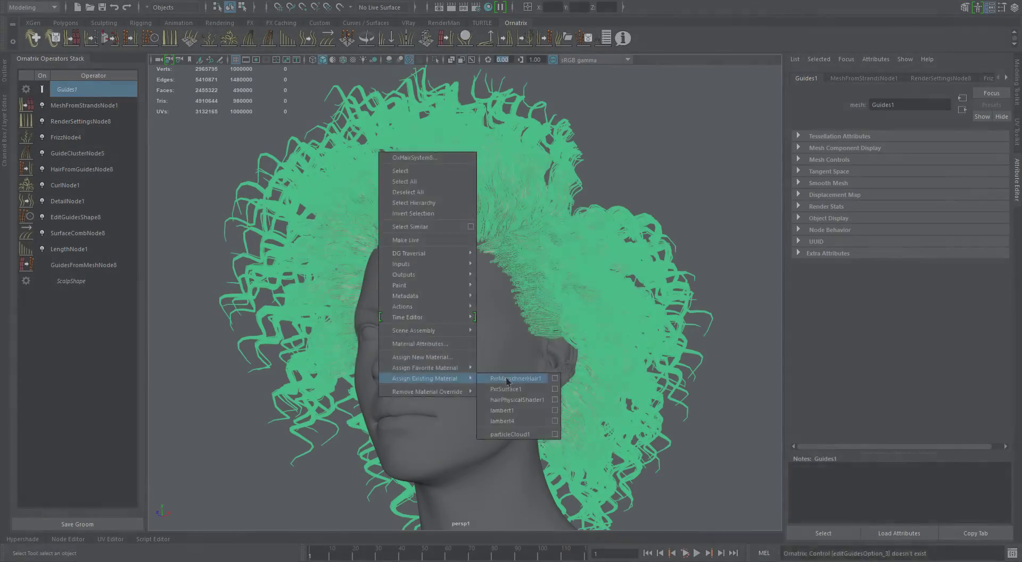
# Assign the existing PxrMarschnerHair1 material to the hair mesh and disable the Mesh from Strands operator.
pyautogui.click(507, 379)
pyautogui.click(42, 105)
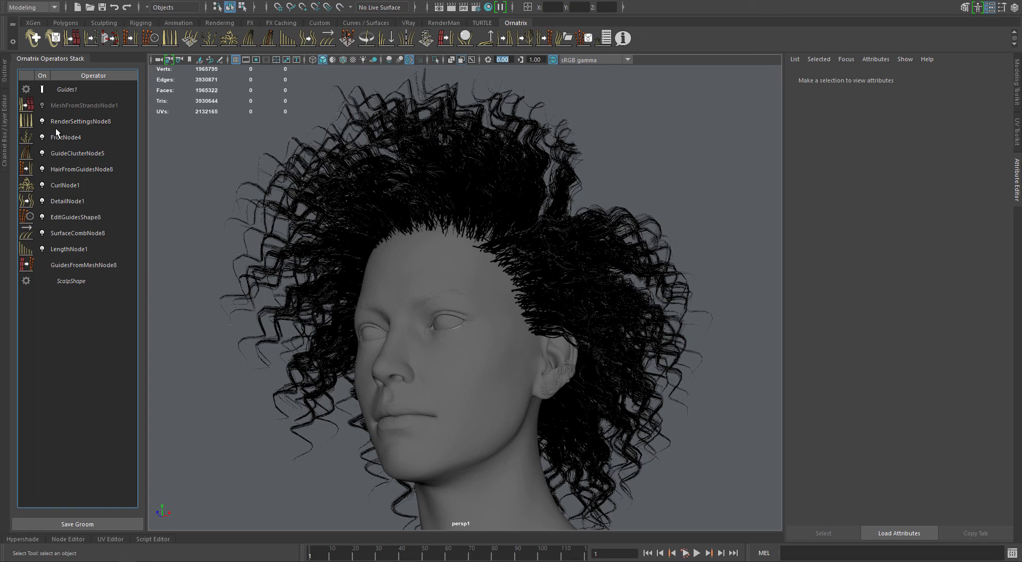
# Set the Render Settings radius to 0.01 and lower its Radius Ramp to 0.5 at the root and about 0.38 midway.
pyautogui.click(81, 121)
pyautogui.moveTo(918, 160); pyautogui.dragTo(912, 160)
pyautogui.moveTo(798, 207); pyautogui.dragTo(795, 226)
pyautogui.moveTo(899, 233); pyautogui.dragTo(899, 236)
pyautogui.moveTo(798, 220); pyautogui.dragTo(795, 226)
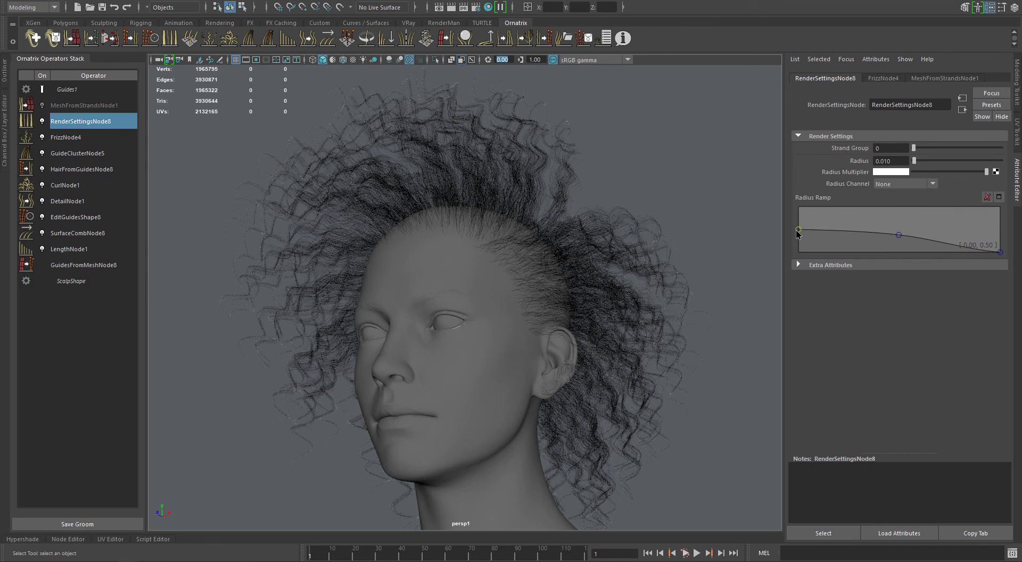
# Set the Hair from Guides operator's Viewport Count Fraction to 0.05 and Render Count to 100000.
pyautogui.click(130, 173)
pyautogui.moveTo(897, 241); pyautogui.dragTo(857, 240)
pyautogui.write('.01')
pyautogui.press('Return')
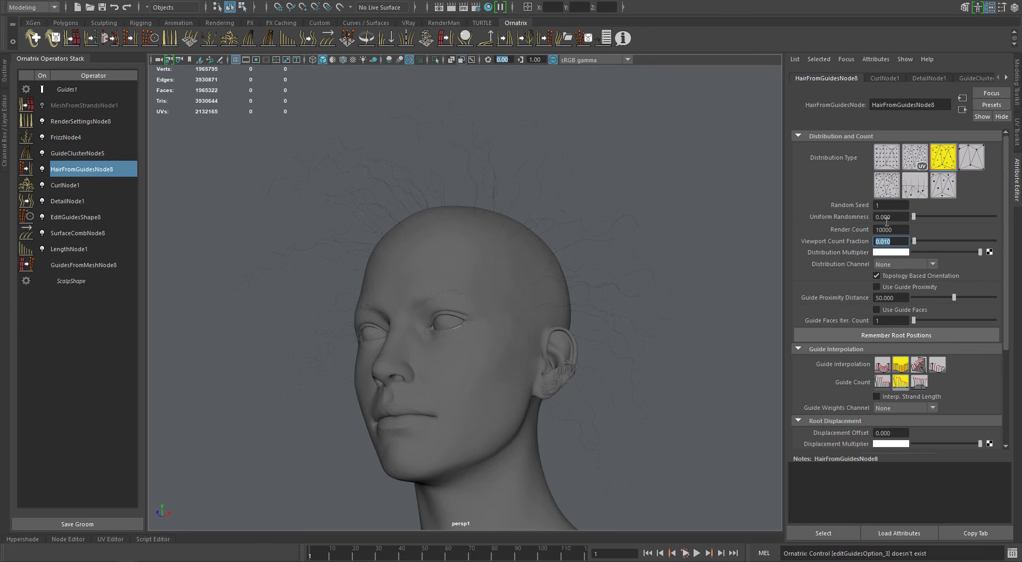
pyautogui.write('0.1')
pyautogui.click(881, 230)
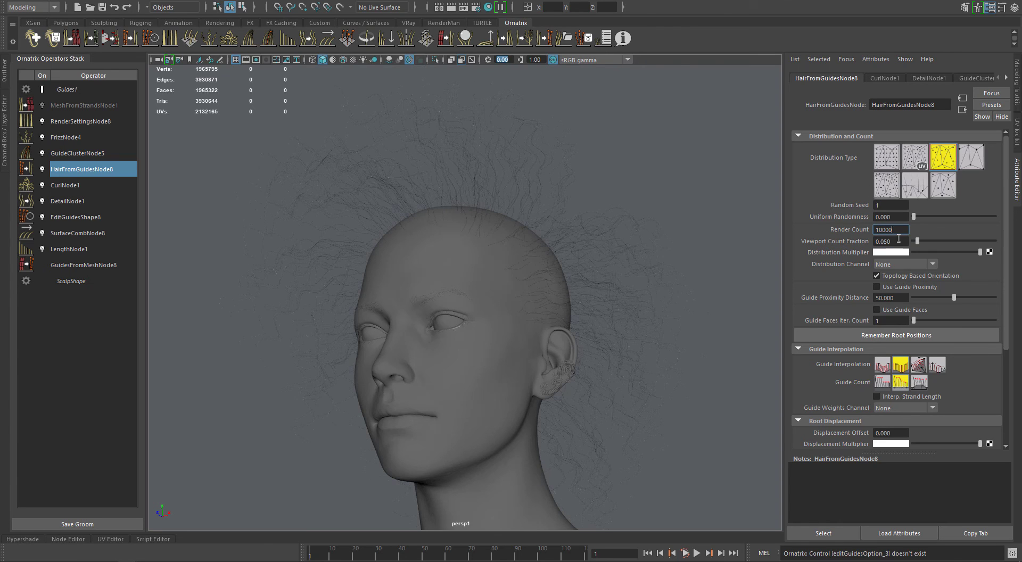
pyautogui.write('0')
pyautogui.press('Return')
# Render the perspective view with RenderMan and reposition the render window to show the whole head.
pyautogui.click(444, 22)
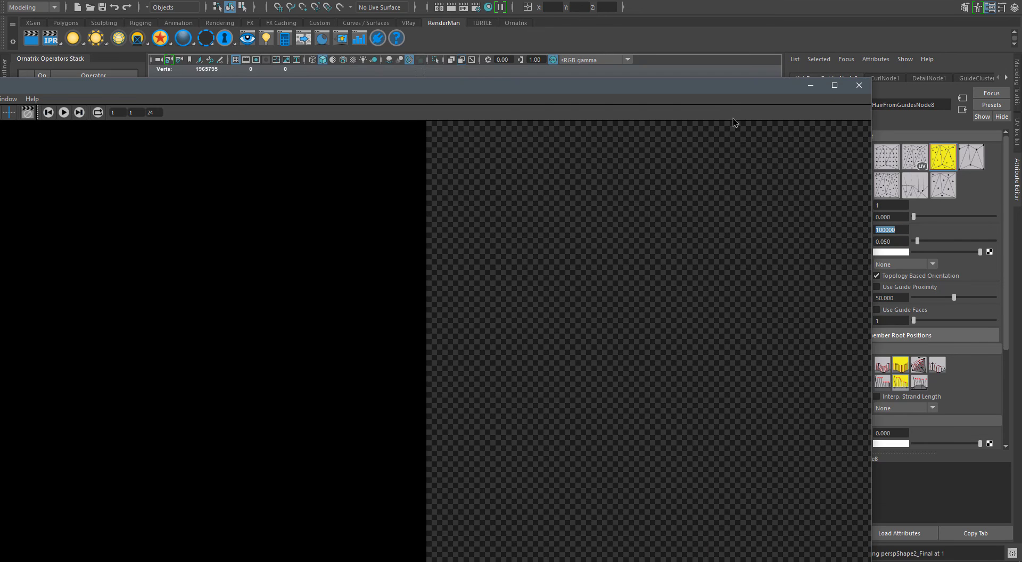
pyautogui.moveTo(735, 86); pyautogui.dragTo(885, 69)
pyautogui.click(87, 84)
pyautogui.click(93, 94)
pyautogui.moveTo(161, 72); pyautogui.dragTo(334, 0)
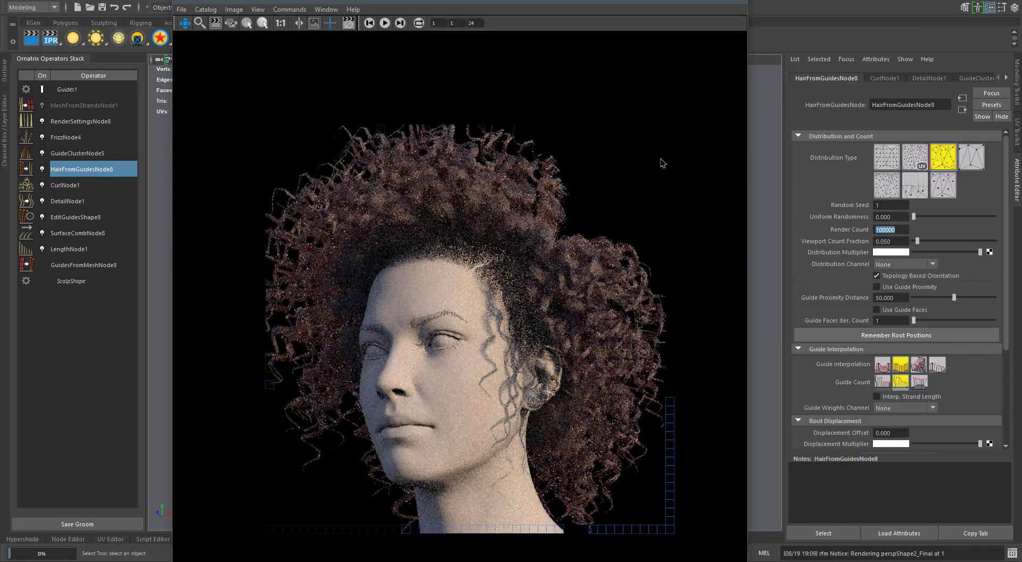